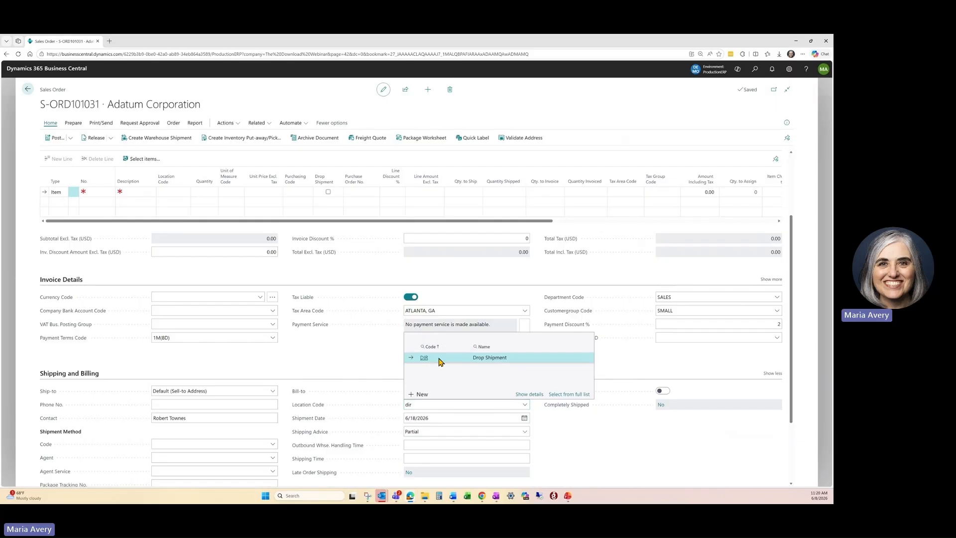
Set the sales order's location code to DIR and add item 1900-S, PARIS Guest Chair, black, as the first line
{"action": "left_click", "coordinate": [441, 360]}
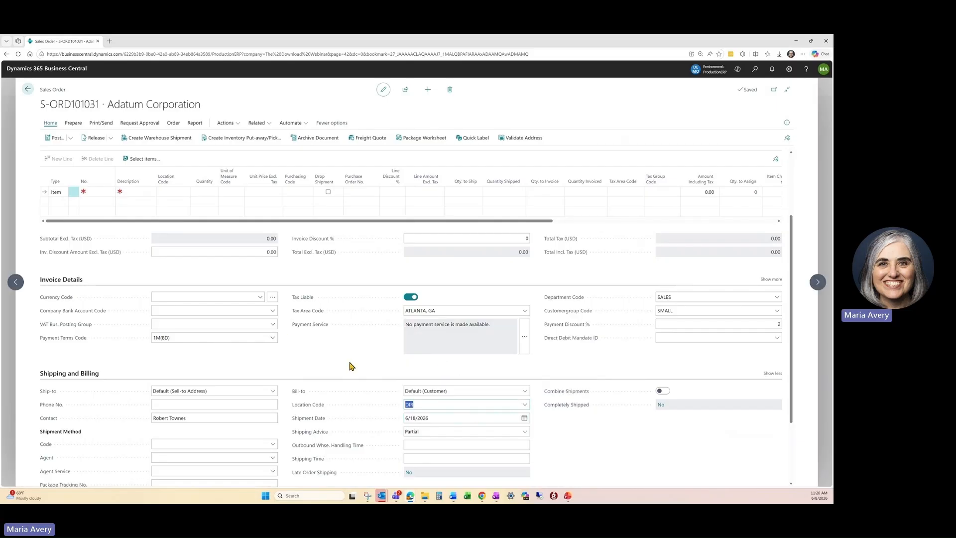
{"action": "scroll", "coordinate": [350, 366], "scroll_direction": "up", "scroll_amount": 2}
{"action": "left_click", "coordinate": [91, 291]}
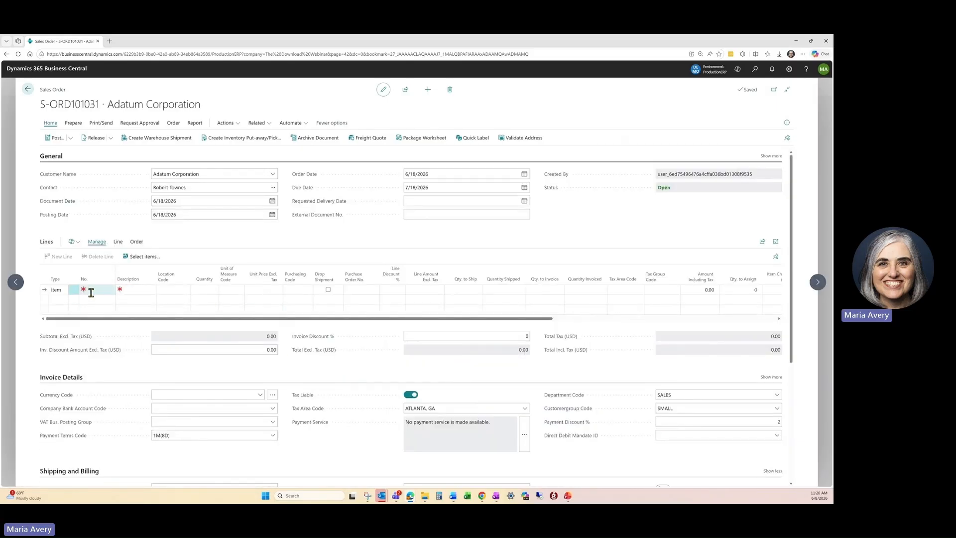
{"action": "left_click", "coordinate": [300, 247]}
{"action": "left_click", "coordinate": [109, 291]}
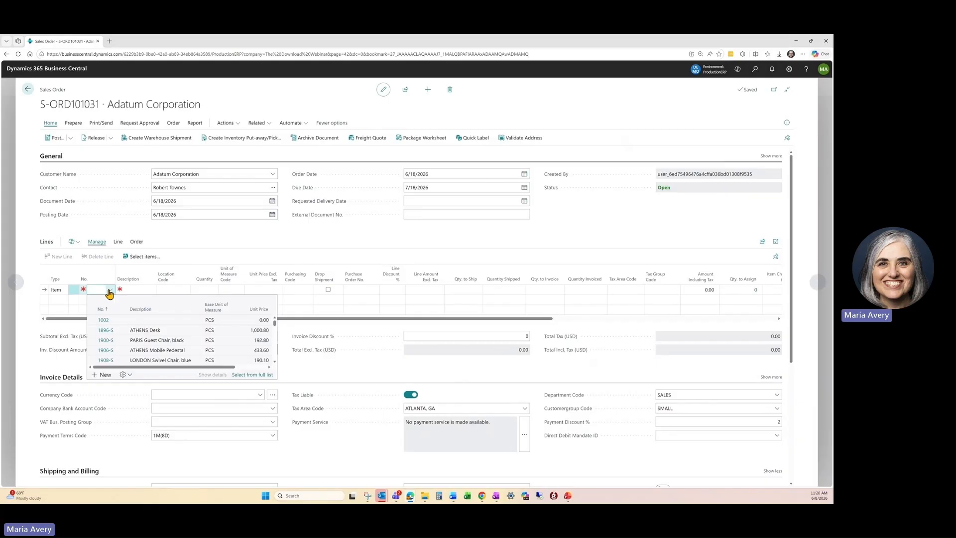
{"action": "left_click", "coordinate": [109, 291]}
{"action": "left_click", "coordinate": [109, 292]}
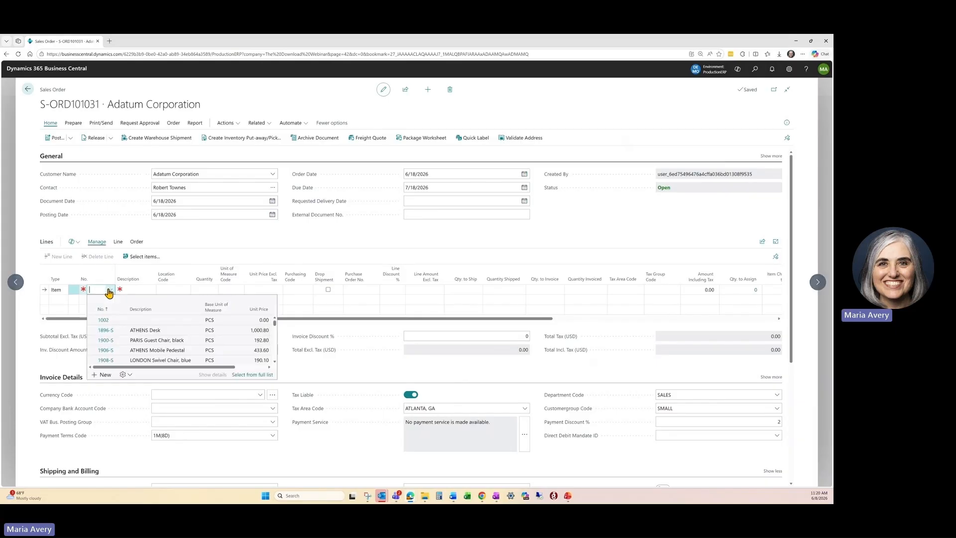
{"action": "left_click", "coordinate": [106, 341]}
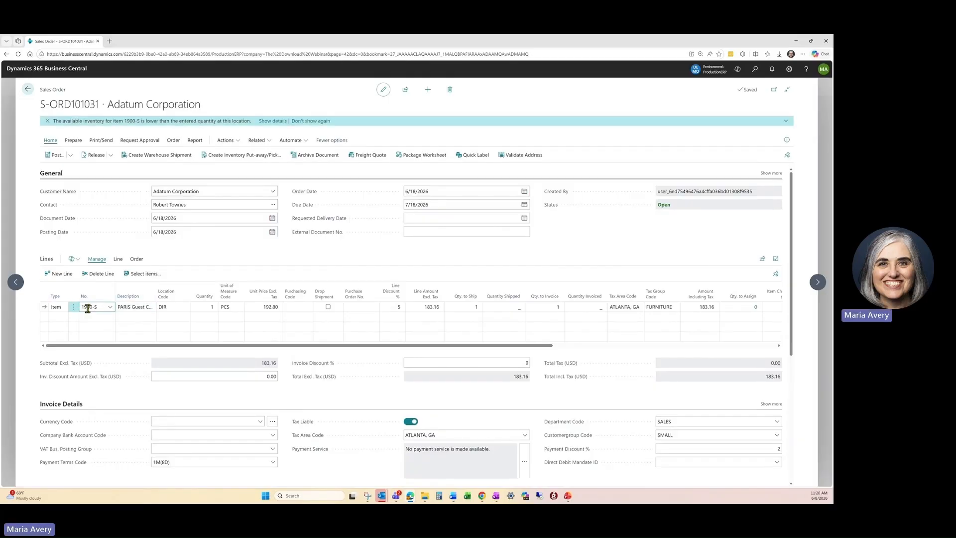
Assign the DROP SHIP purchasing code to the PARIS Guest Chair line
{"action": "left_click", "coordinate": [288, 308]}
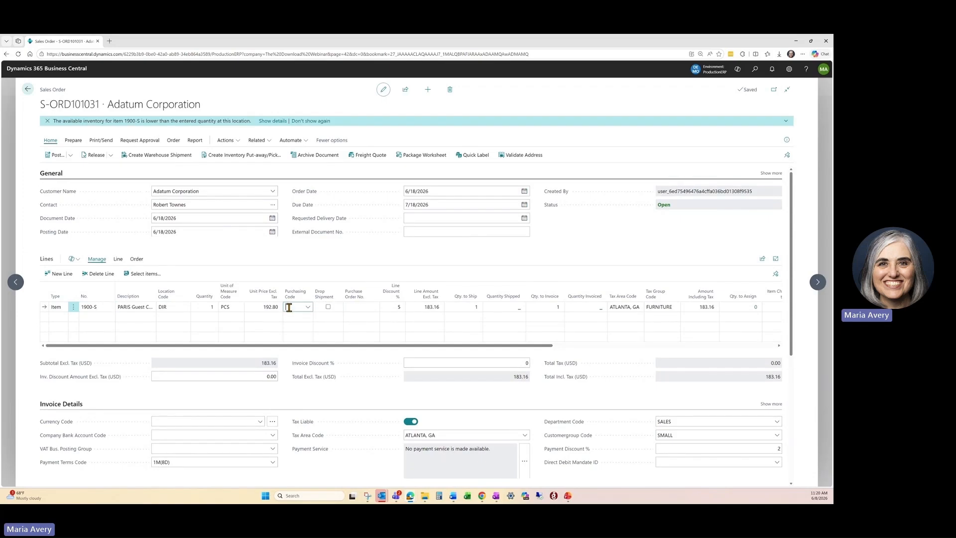
{"action": "left_click", "coordinate": [306, 271]}
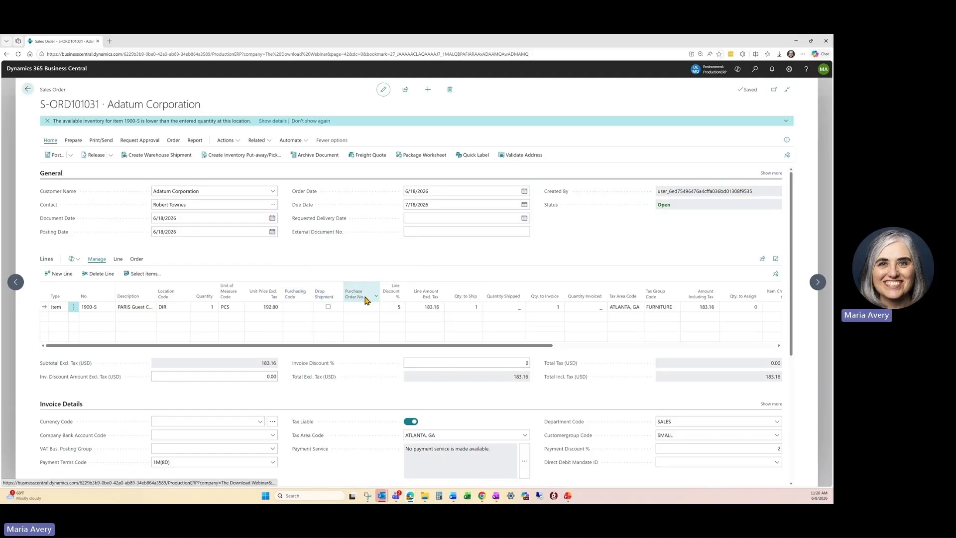
{"action": "left_click", "coordinate": [298, 307]}
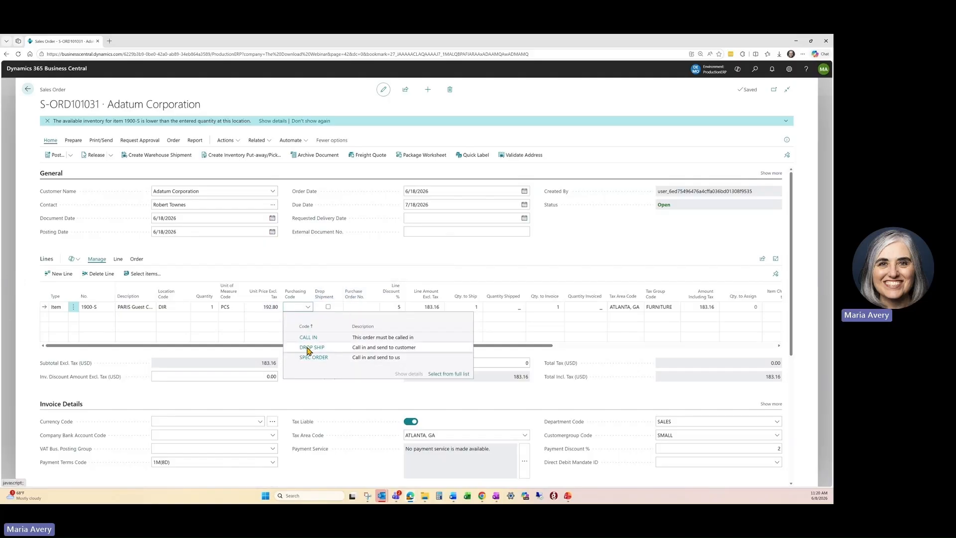
{"action": "left_click", "coordinate": [306, 348]}
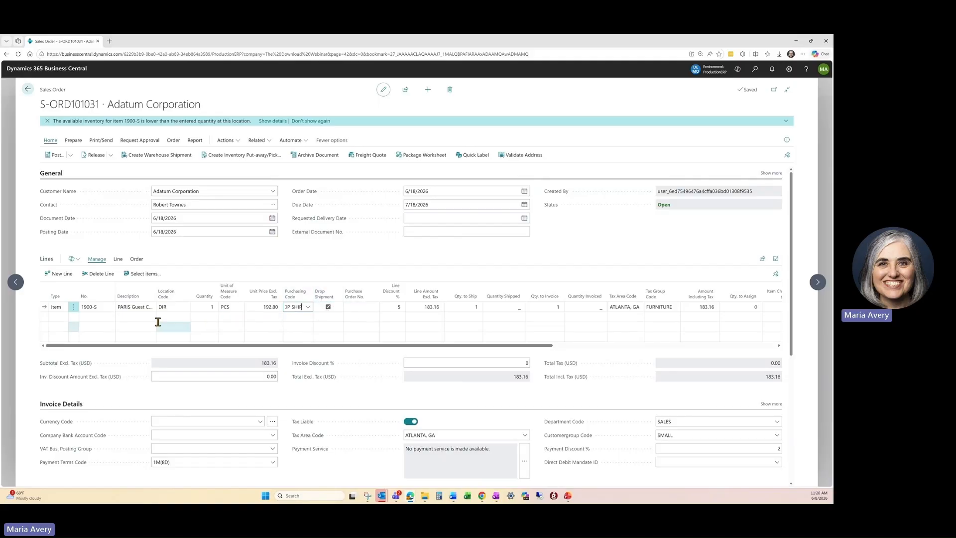
Add item 1906-S, ATHENS Mobile Pedestal, as the second order line with purchasing code DROP SHIP
{"action": "left_click", "coordinate": [92, 319]}
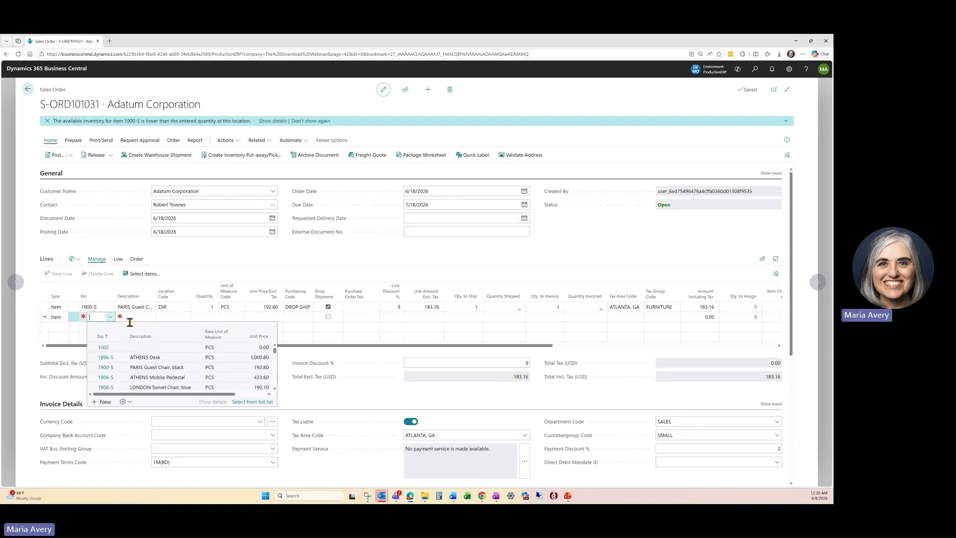
{"action": "scroll", "coordinate": [114, 369], "scroll_direction": "down", "scroll_amount": 5}
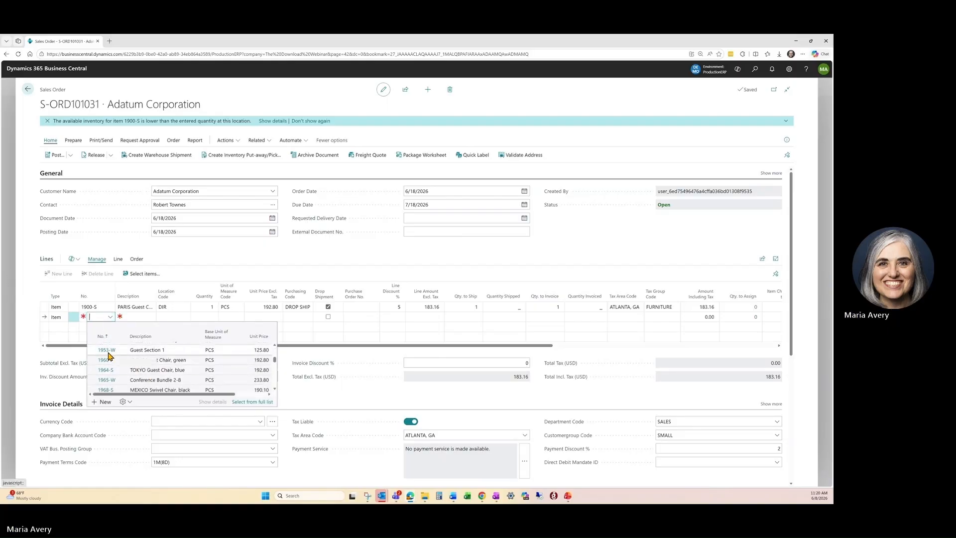
{"action": "scroll", "coordinate": [108, 355], "scroll_direction": "up", "scroll_amount": 3}
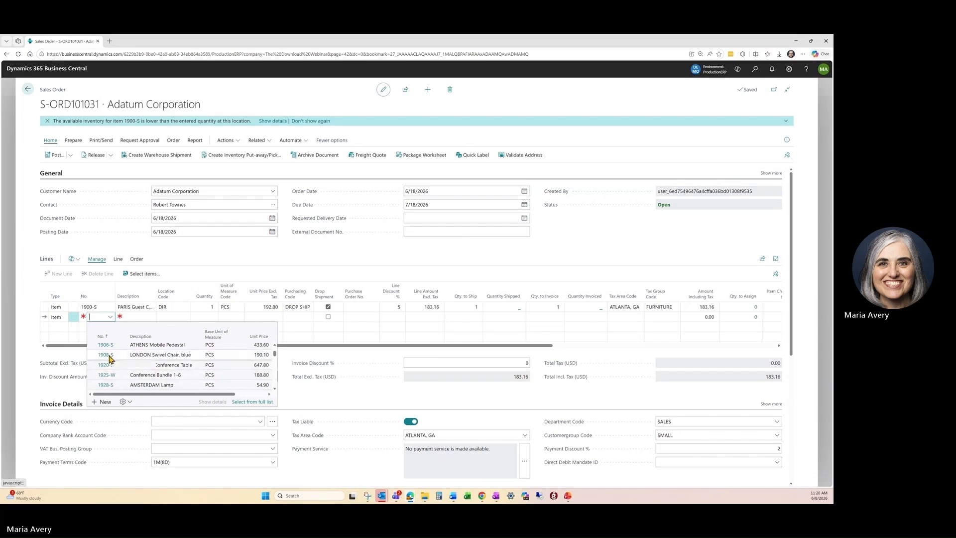
{"action": "left_click", "coordinate": [110, 356]}
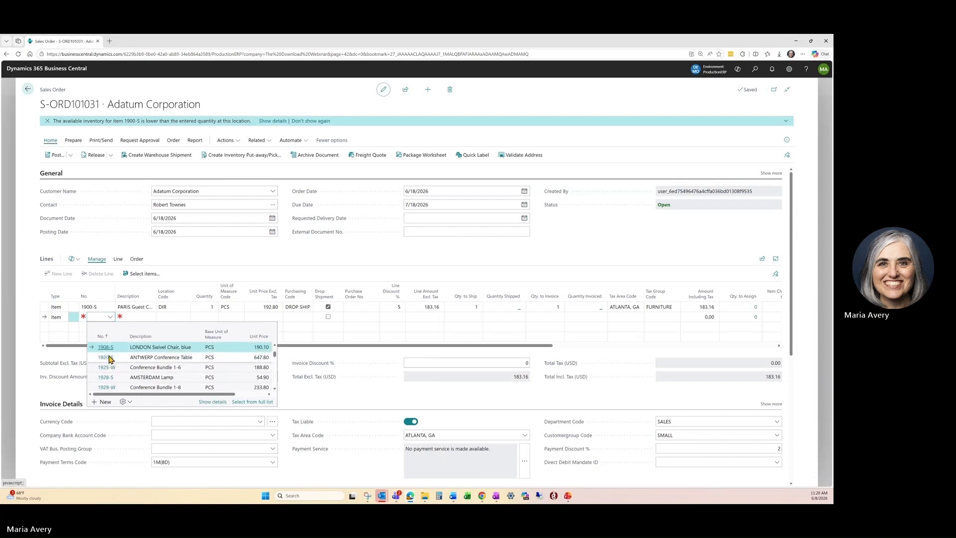
{"action": "scroll", "coordinate": [110, 357], "scroll_direction": "down", "scroll_amount": 2}
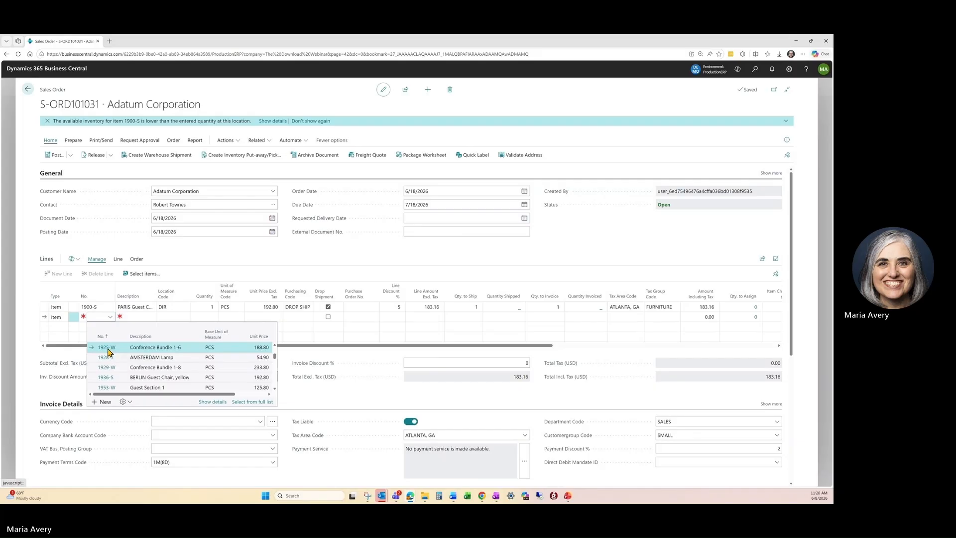
{"action": "scroll", "coordinate": [107, 352], "scroll_direction": "up", "scroll_amount": 3}
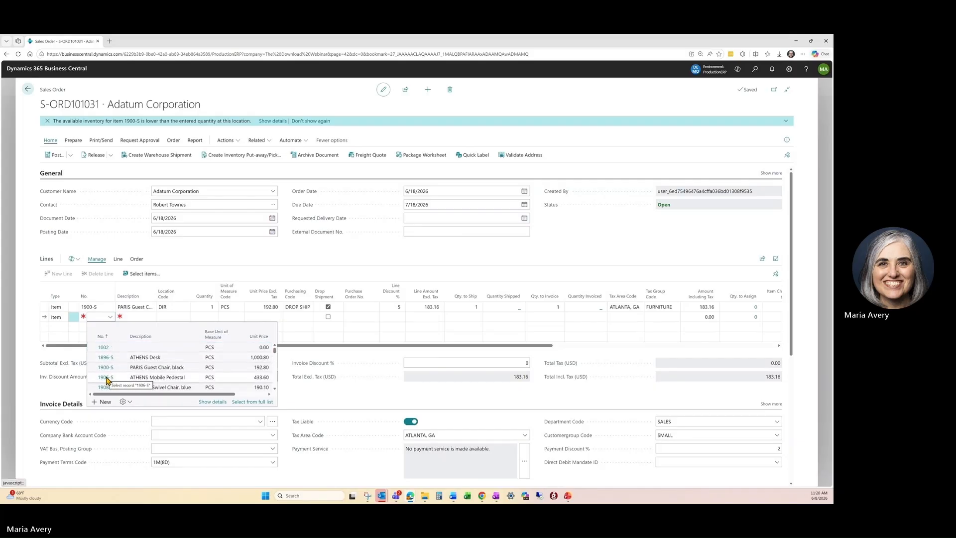
{"action": "left_click", "coordinate": [106, 379]}
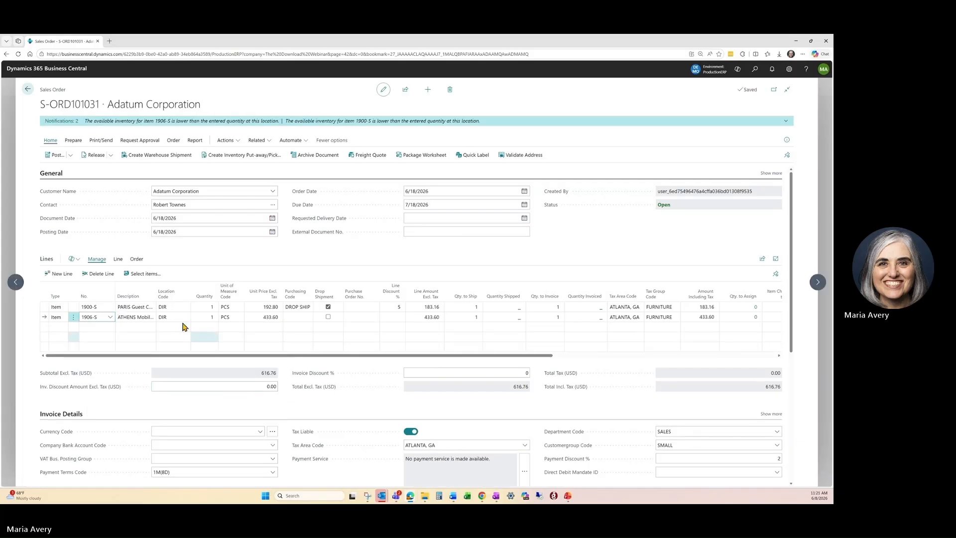
{"action": "left_click", "coordinate": [288, 315]}
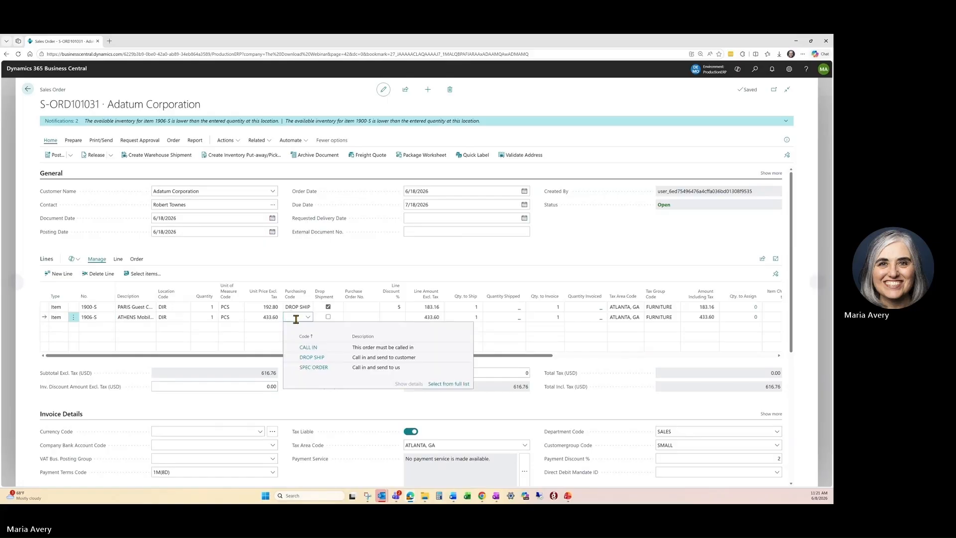
{"action": "left_click", "coordinate": [312, 357]}
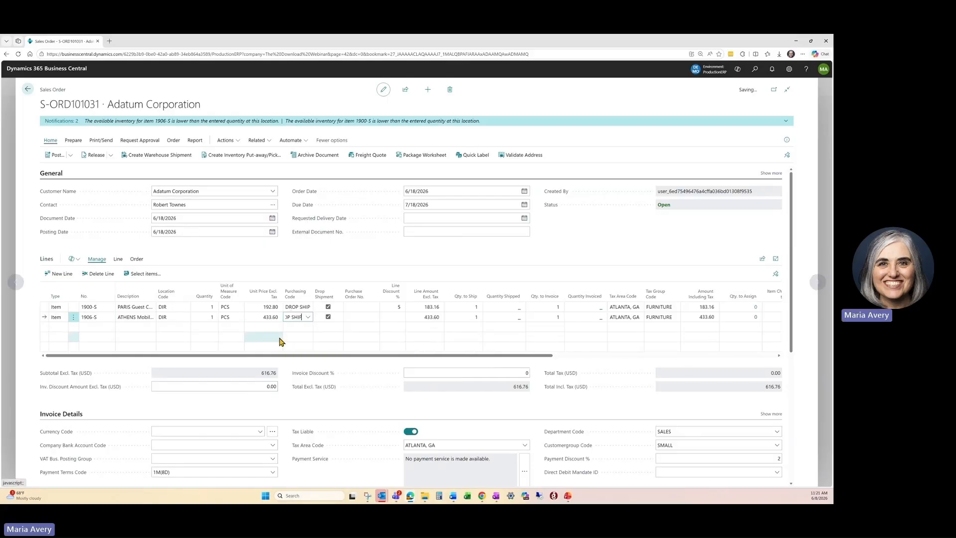
Set the line quantities to 10 for item 1900-S and 18 for item 1906-S
{"action": "left_click", "coordinate": [208, 307]}
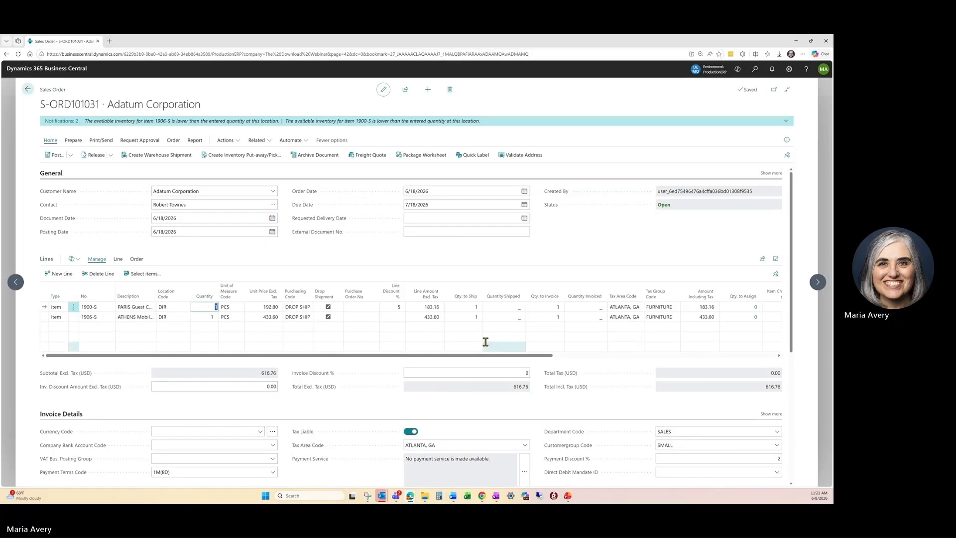
{"action": "type", "text": "10"}
{"action": "key", "text": "Down"}
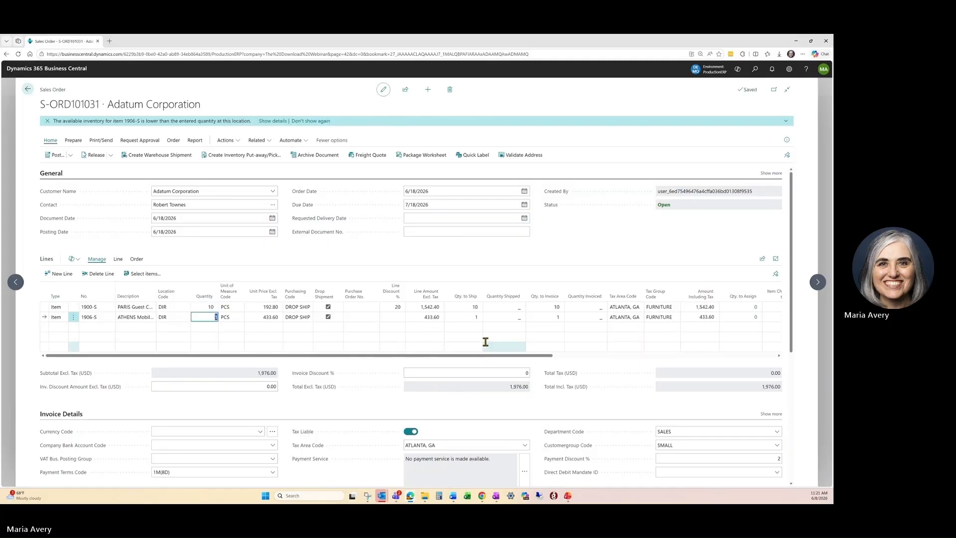
{"action": "type", "text": "18"}
{"action": "key", "text": "Tab"}
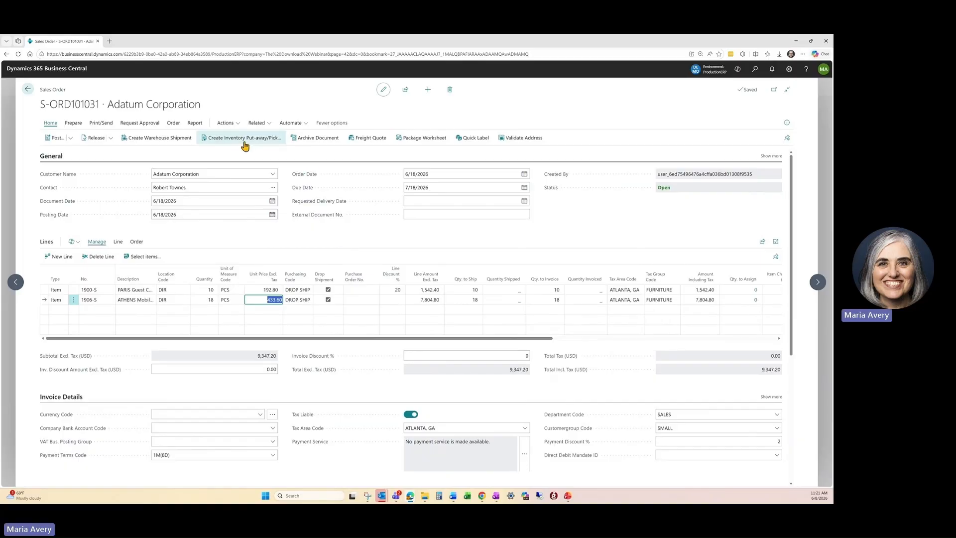
Start the Create Purchase Orders function for the two drop shipment lines of this sales order
{"action": "left_click", "coordinate": [227, 124]}
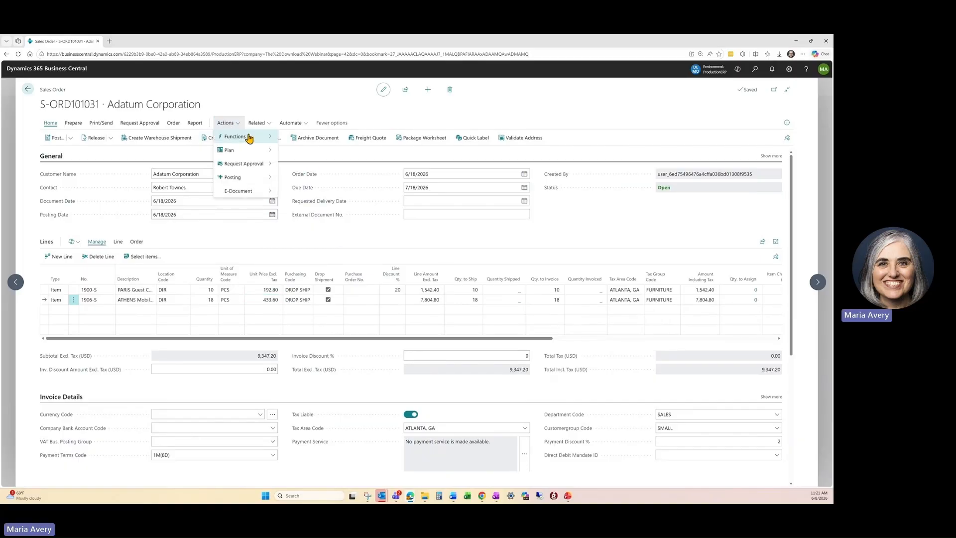
{"action": "mouse_move", "coordinate": [246, 135]}
{"action": "mouse_move", "coordinate": [305, 141]}
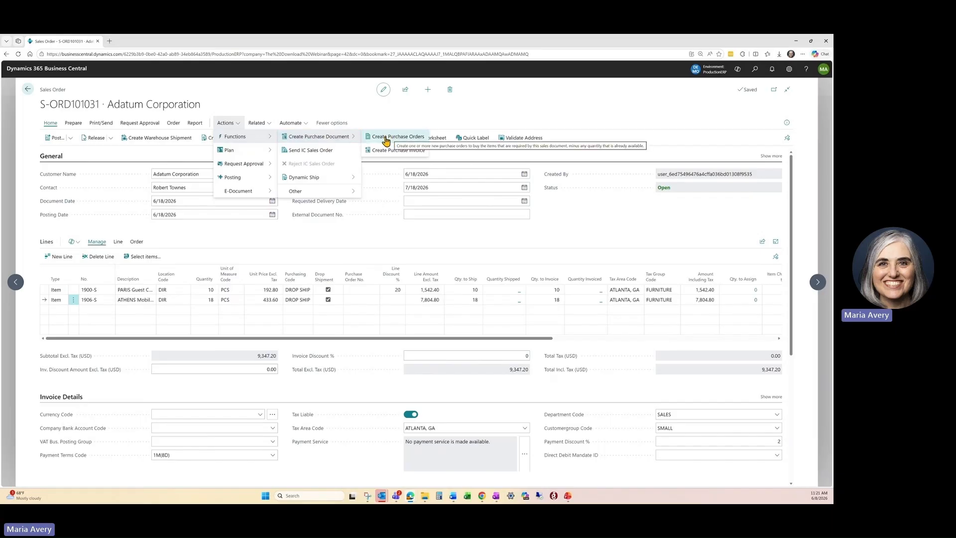
{"action": "left_click", "coordinate": [386, 140]}
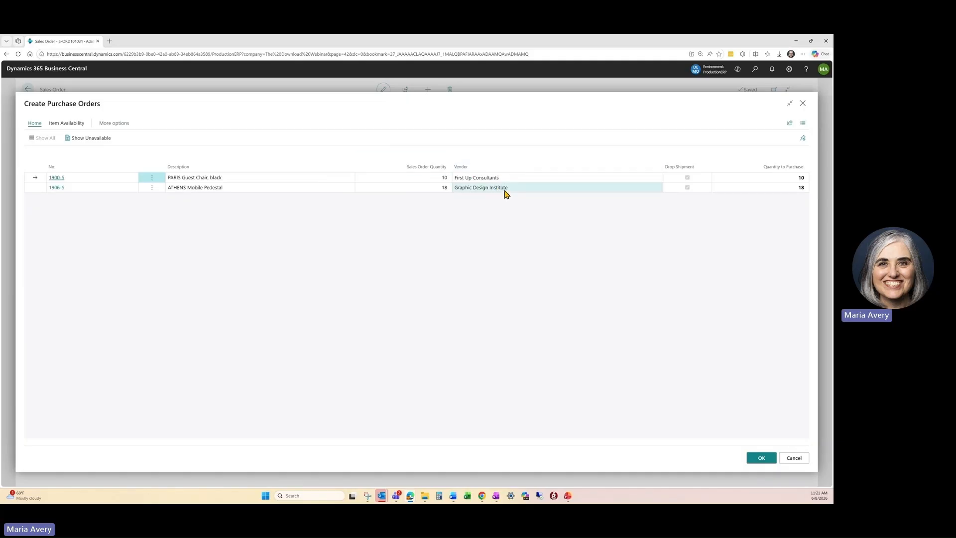
Change the vendor for item 1900-S to Nod Publishers and create the purchase orders
{"action": "left_click", "coordinate": [531, 176]}
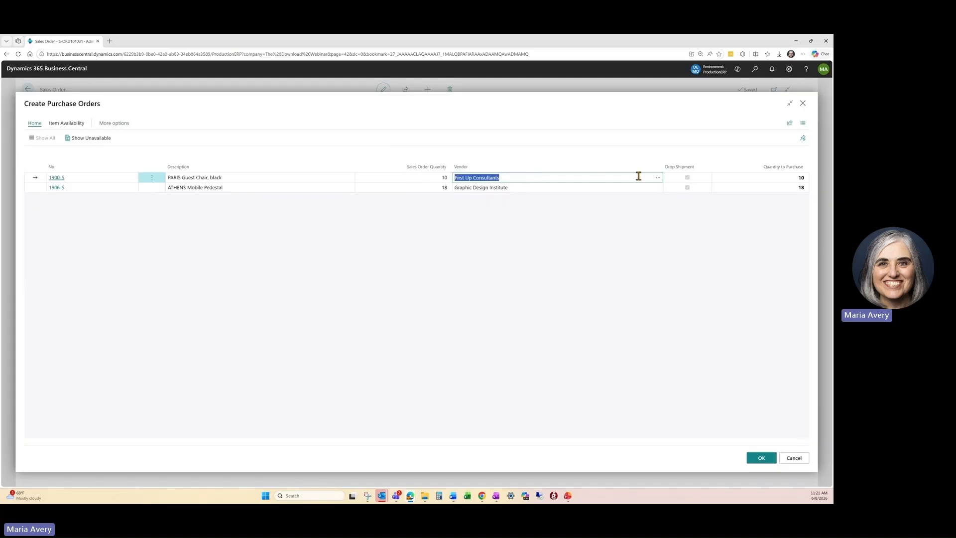
{"action": "left_click", "coordinate": [659, 180]}
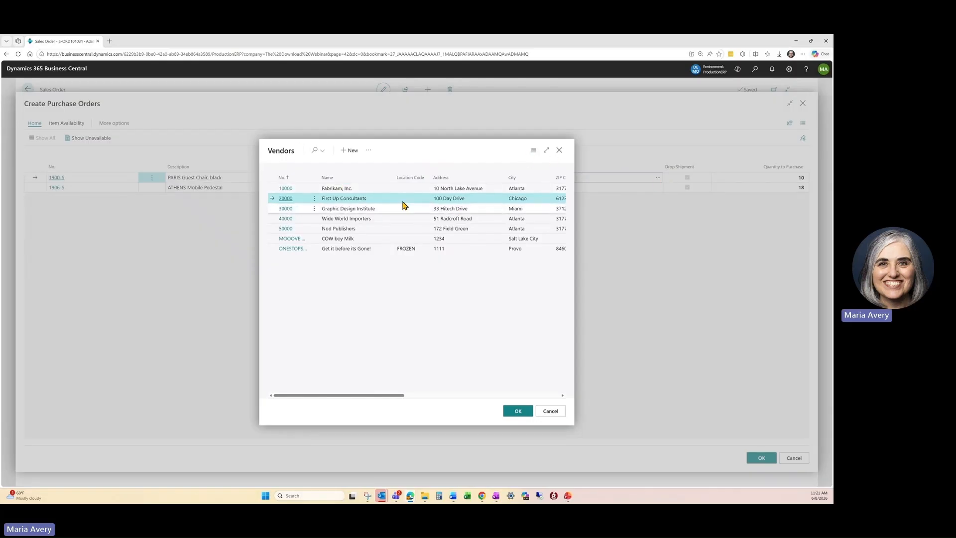
{"action": "left_click", "coordinate": [385, 230]}
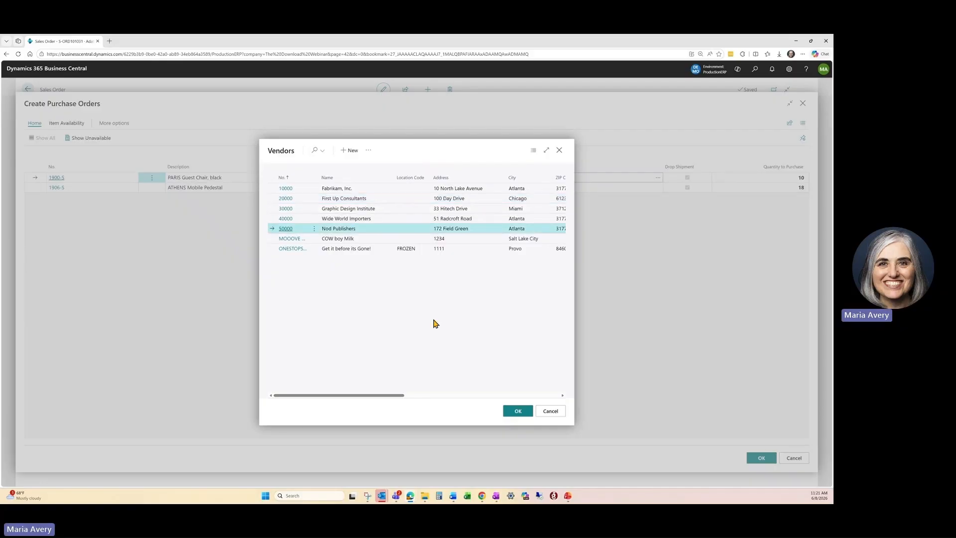
{"action": "left_click", "coordinate": [516, 412]}
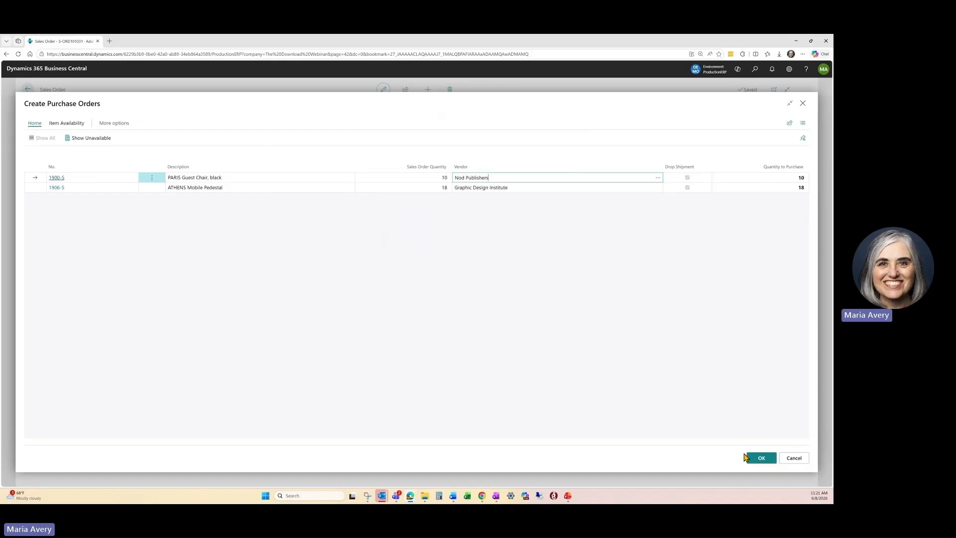
{"action": "left_click", "coordinate": [757, 457]}
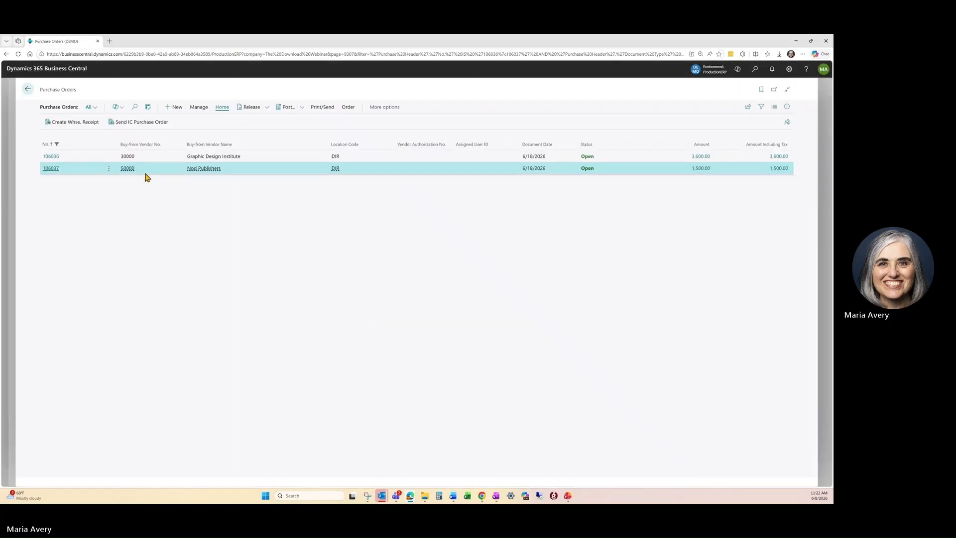
Review the new purchase order for Graphic Design Institute, and return to the originating sales order
{"action": "left_click", "coordinate": [55, 160]}
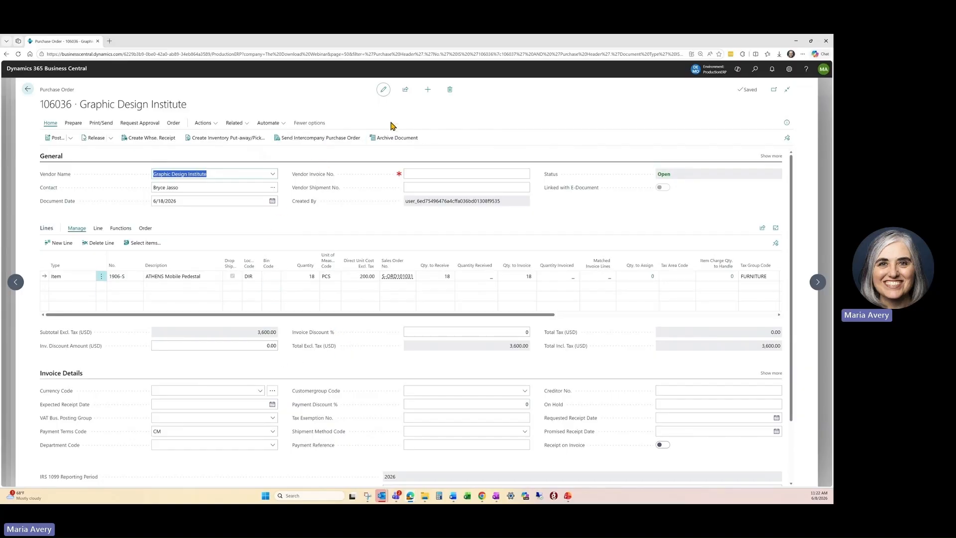
{"action": "left_click", "coordinate": [28, 90]}
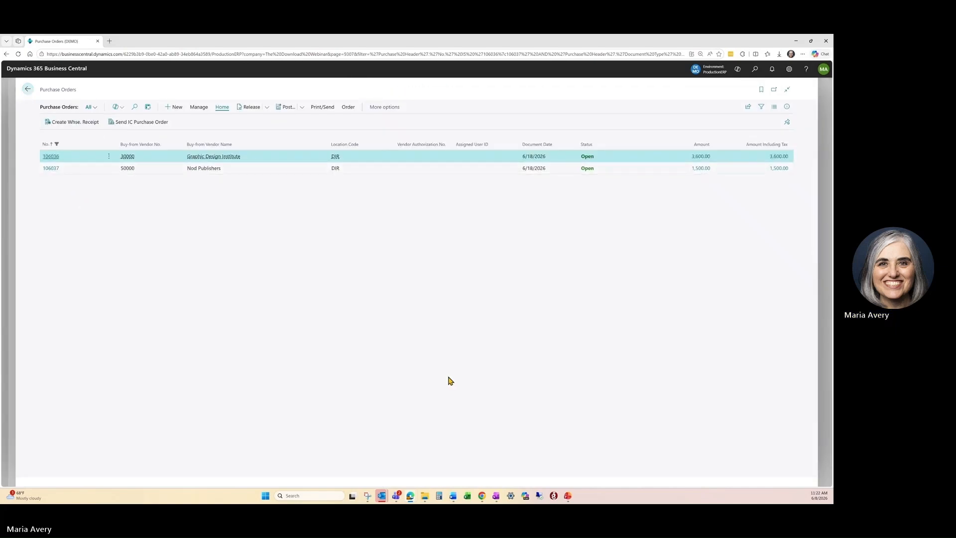
{"action": "left_click", "coordinate": [28, 90]}
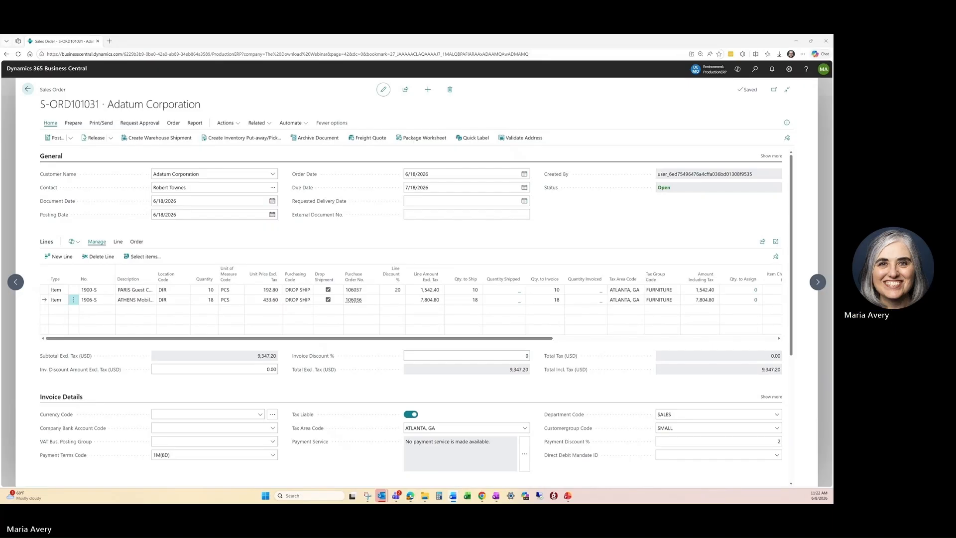
Create a new sales order for customer Trey Research and set its shipping location code to DIR
{"action": "left_click", "coordinate": [28, 92]}
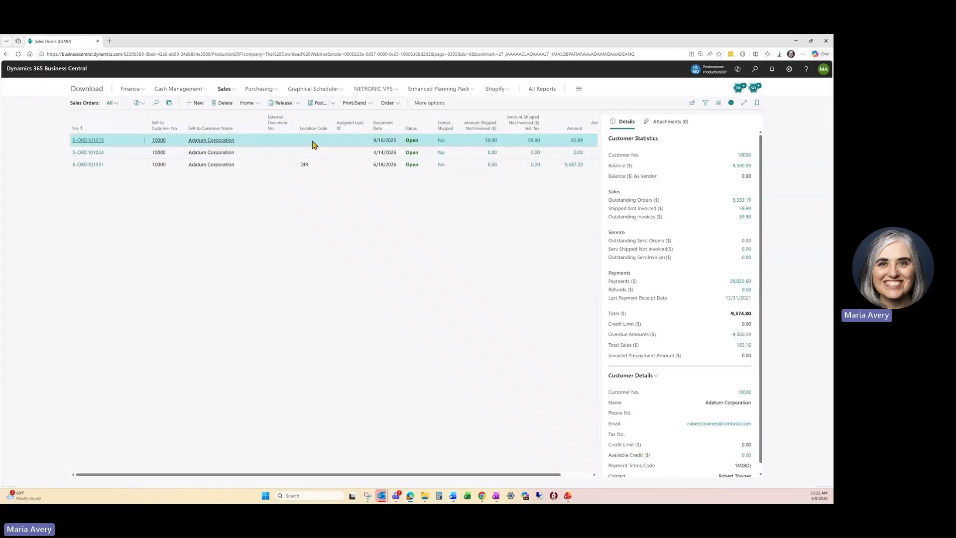
{"action": "left_click", "coordinate": [192, 104]}
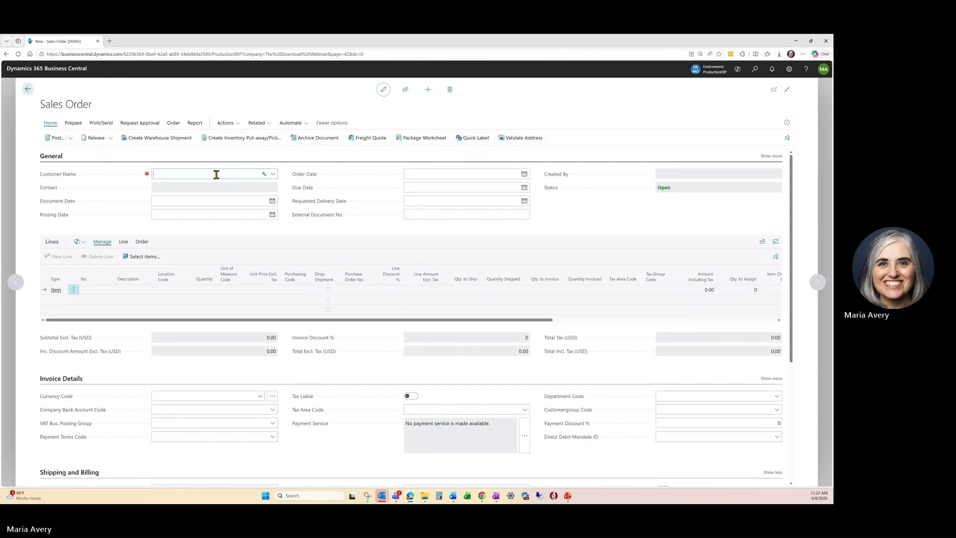
{"action": "left_click", "coordinate": [273, 175]}
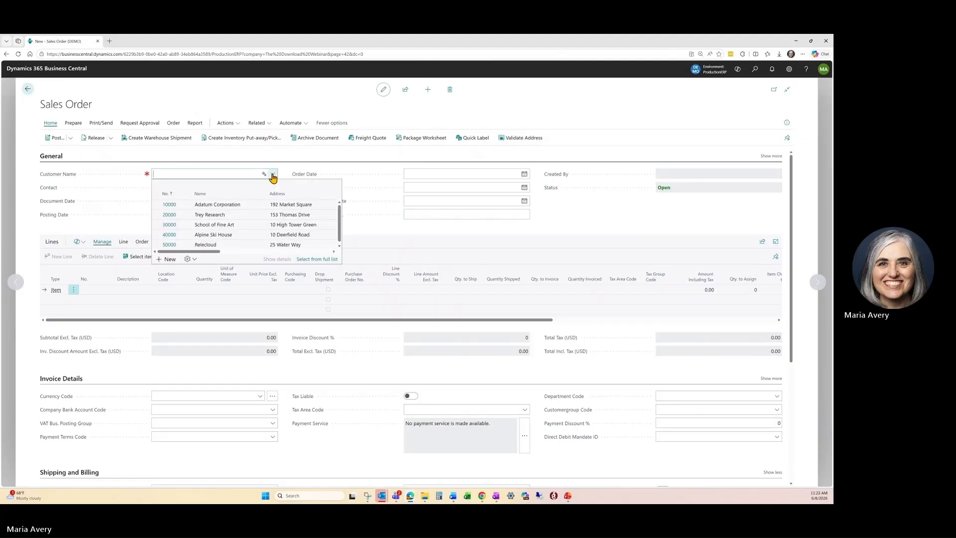
{"action": "left_click", "coordinate": [172, 216]}
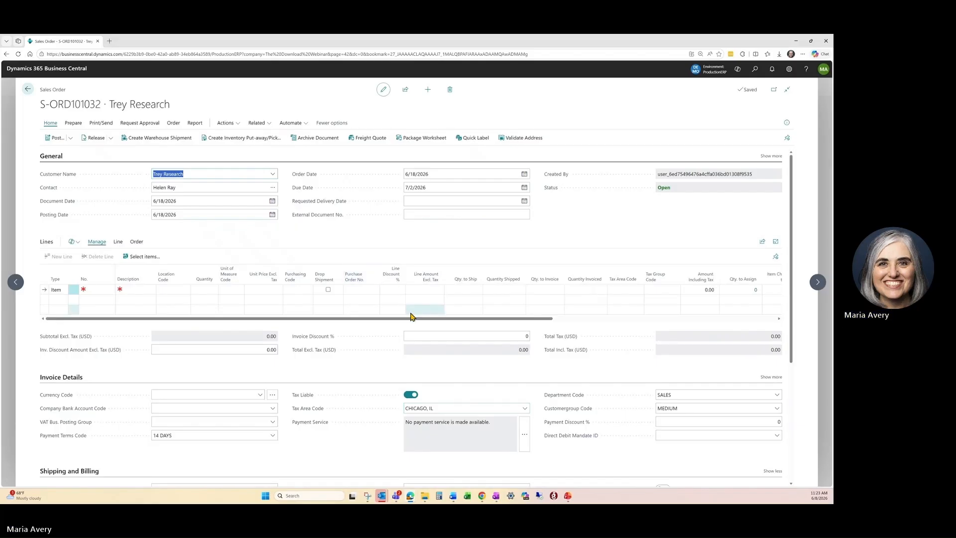
{"action": "scroll", "coordinate": [448, 393], "scroll_direction": "down", "scroll_amount": 2}
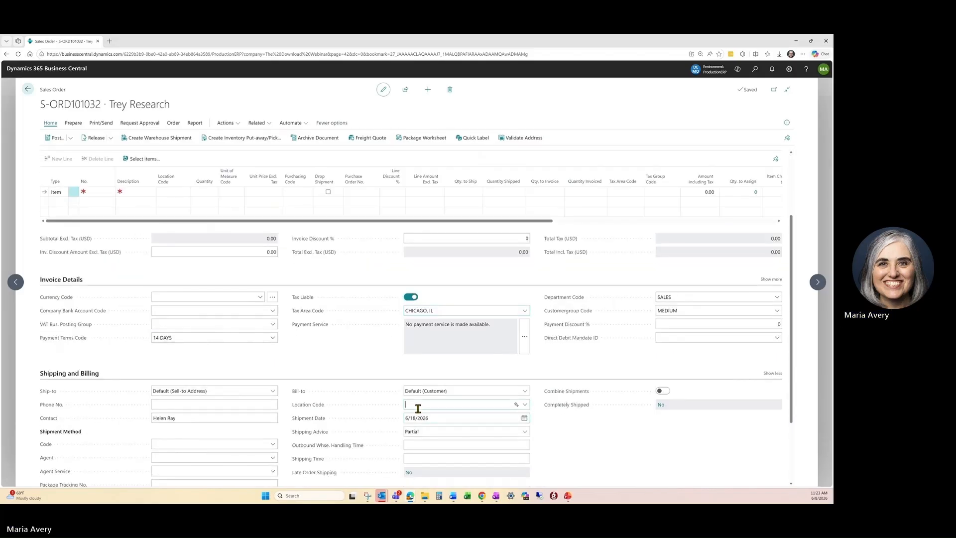
{"action": "type", "text": "dir"}
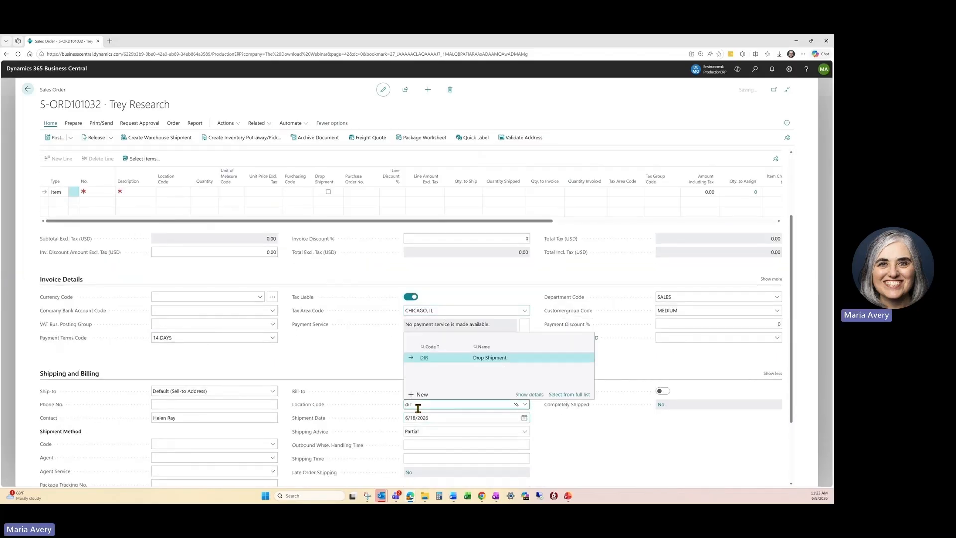
{"action": "key", "text": "Tab"}
{"action": "scroll", "coordinate": [283, 293], "scroll_direction": "up", "scroll_amount": 2}
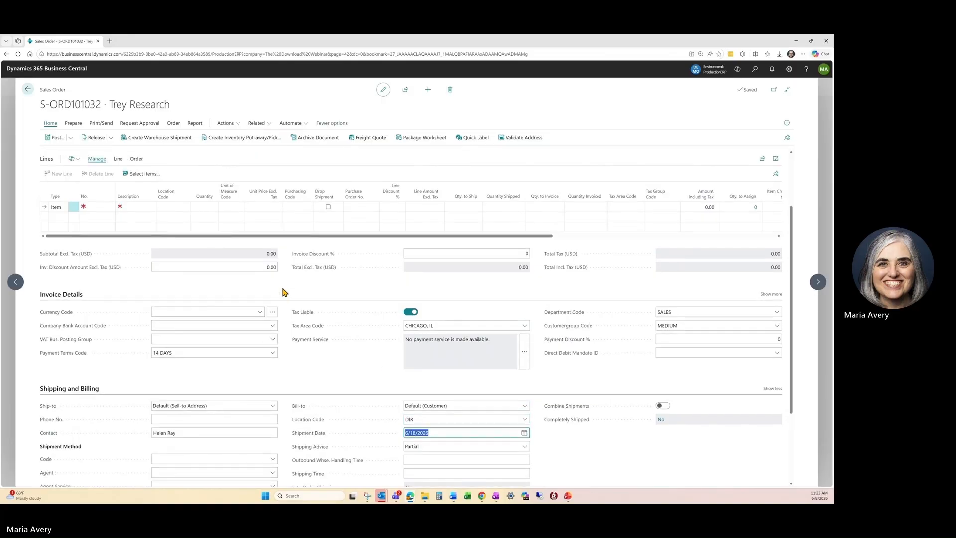
Add a line for item 1908-S, the blue LONDON Swivel Chair, and assign it the purchasing code DROP SHIP
{"action": "left_click", "coordinate": [90, 288]}
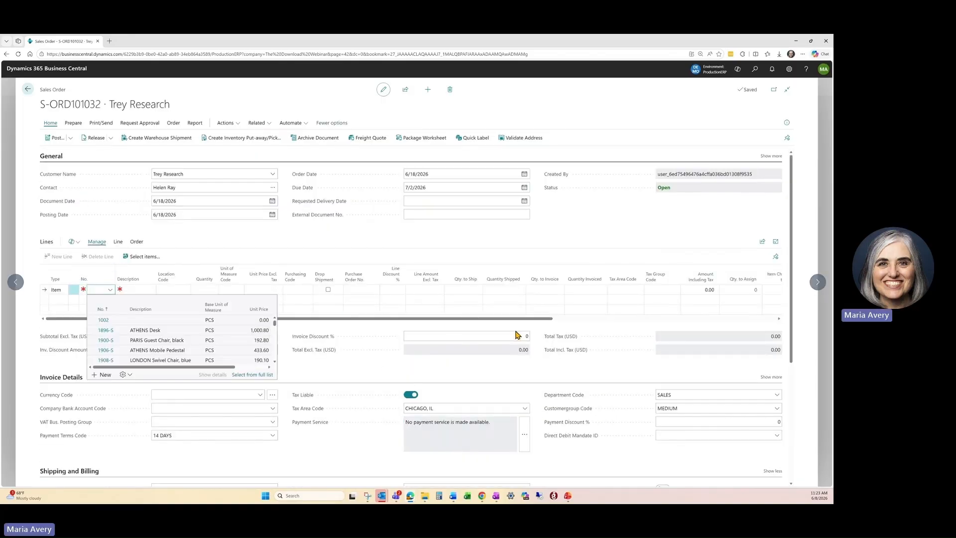
{"action": "scroll", "coordinate": [169, 357], "scroll_direction": "down", "scroll_amount": 1}
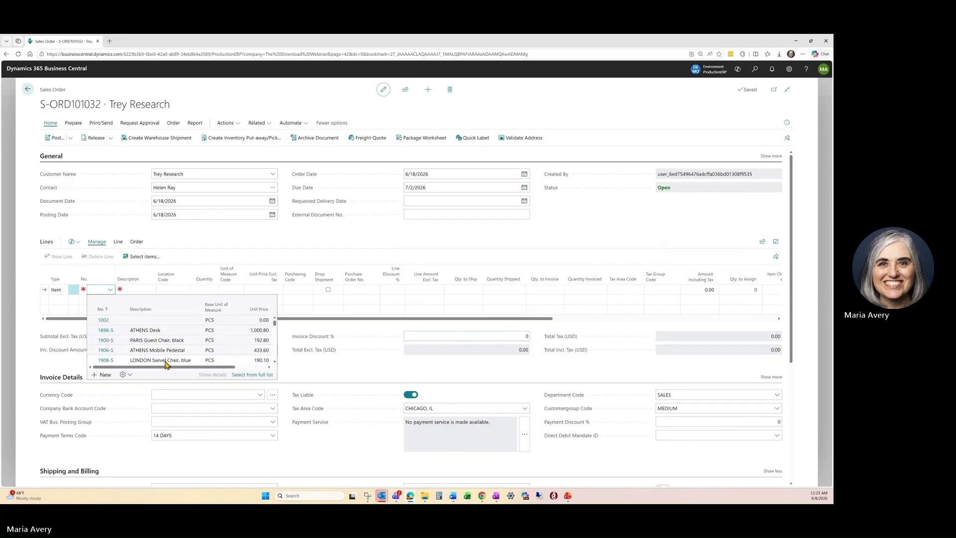
{"action": "double_click", "coordinate": [161, 351]}
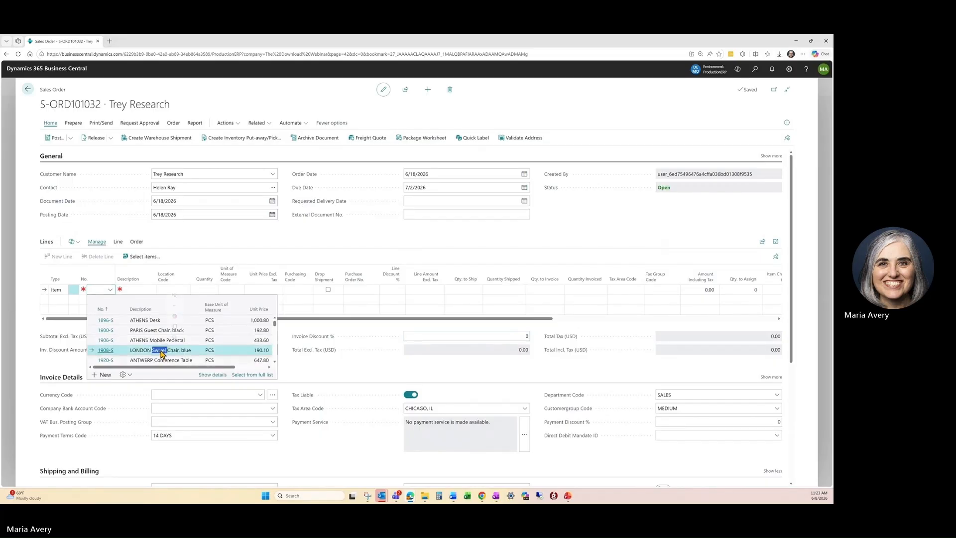
{"action": "left_click", "coordinate": [160, 353]}
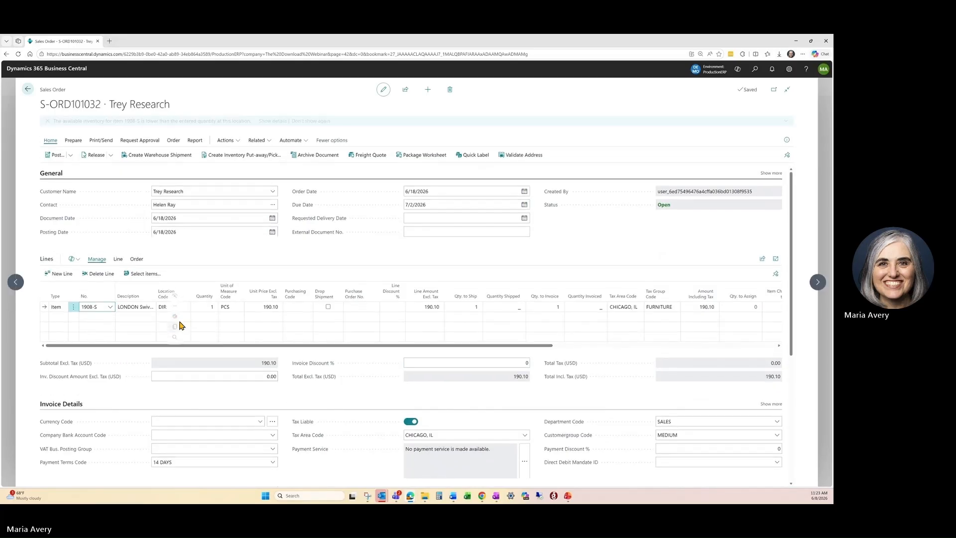
{"action": "left_click", "coordinate": [308, 306]}
{"action": "left_click", "coordinate": [305, 306]}
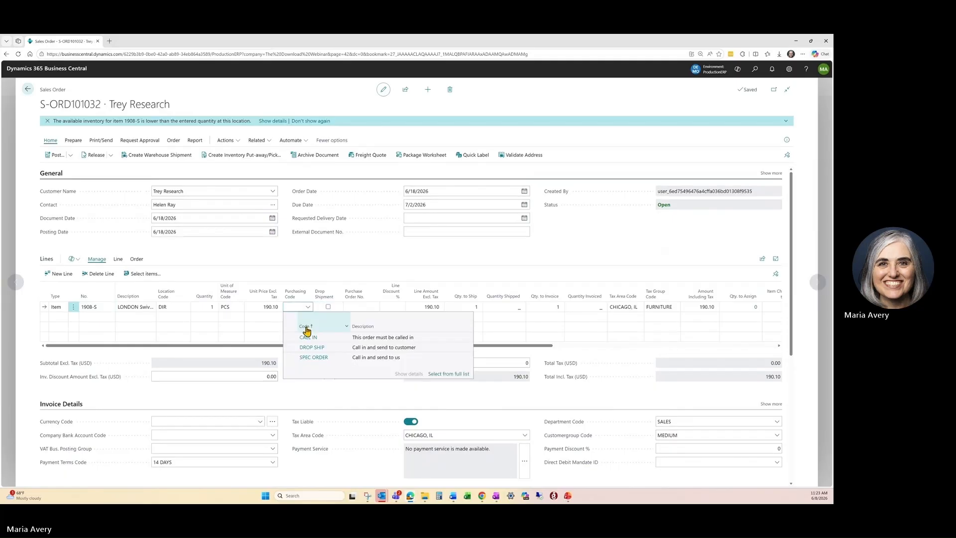
{"action": "left_click", "coordinate": [338, 330]}
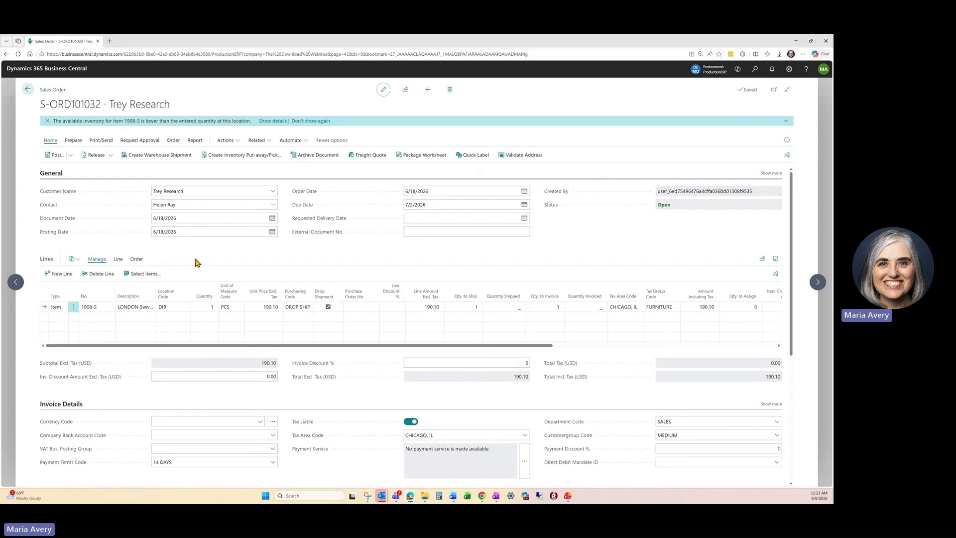
Go to the Order Planning page and calculate the plan
{"action": "left_click", "coordinate": [755, 72]}
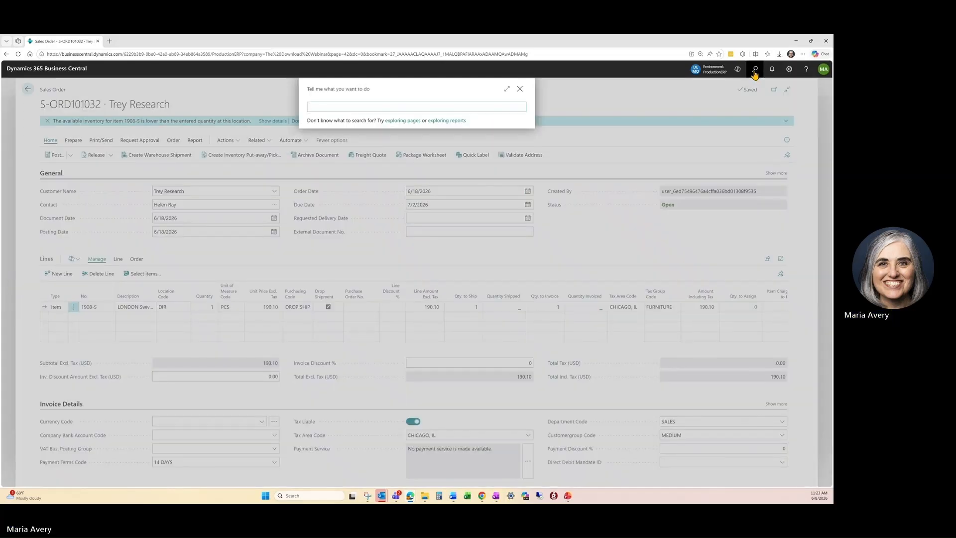
{"action": "type", "text": "order plan"}
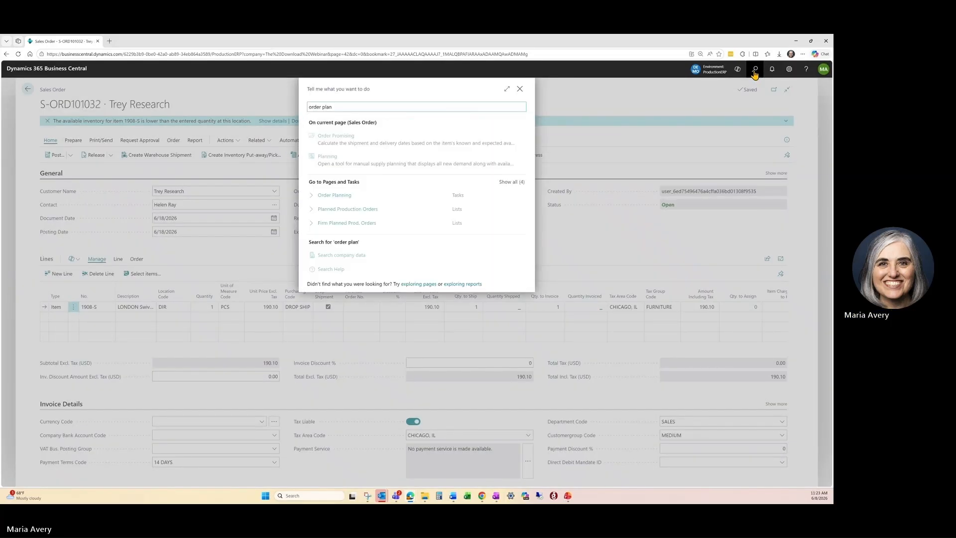
{"action": "left_click", "coordinate": [353, 201]}
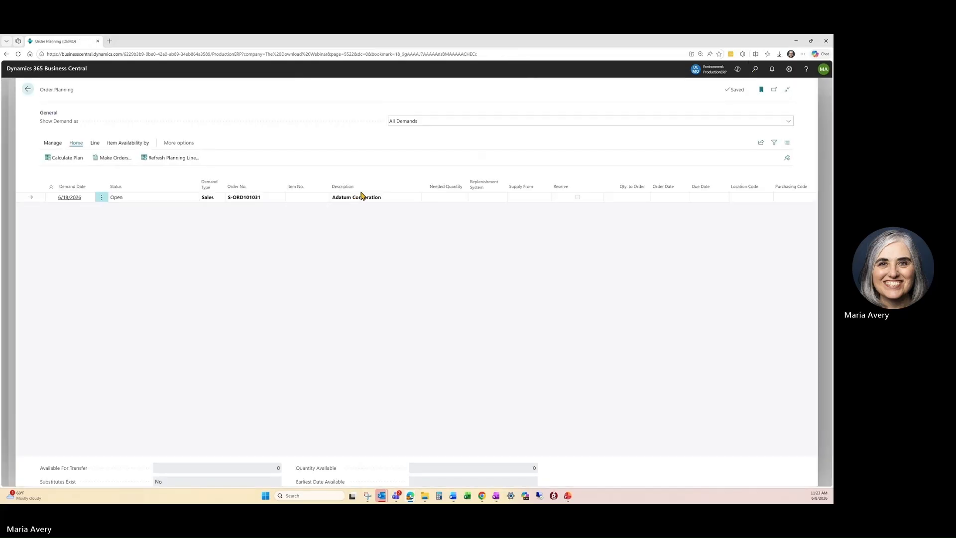
{"action": "left_click", "coordinate": [70, 159]}
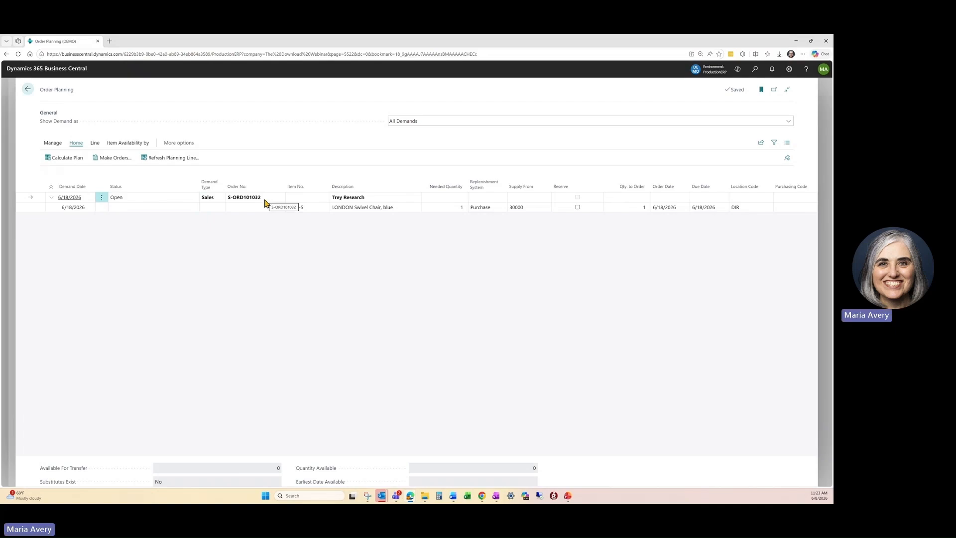
Make supply orders for the active Trey Research demand with Make Purch. Orders, and return to its sales order
{"action": "left_click", "coordinate": [111, 159]}
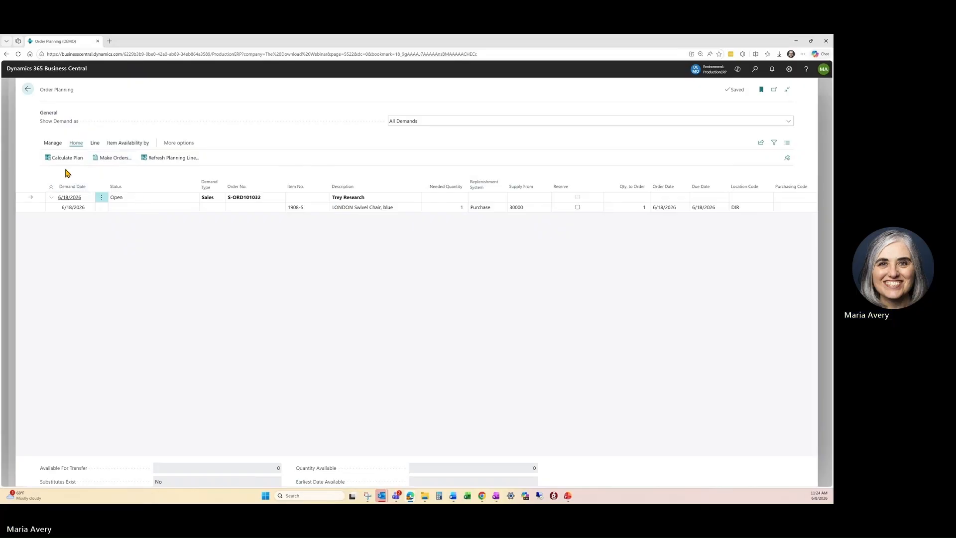
{"action": "left_click", "coordinate": [118, 163]}
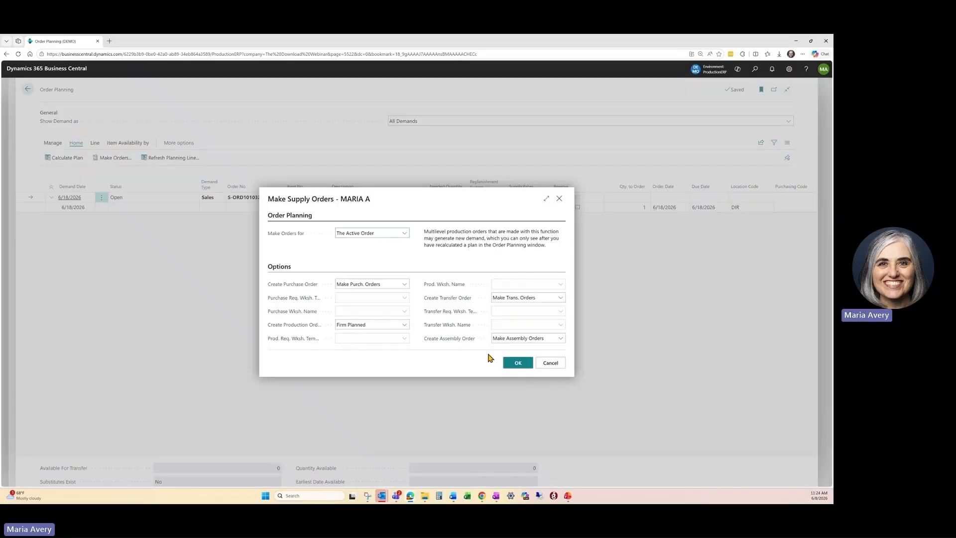
{"action": "left_click", "coordinate": [513, 364]}
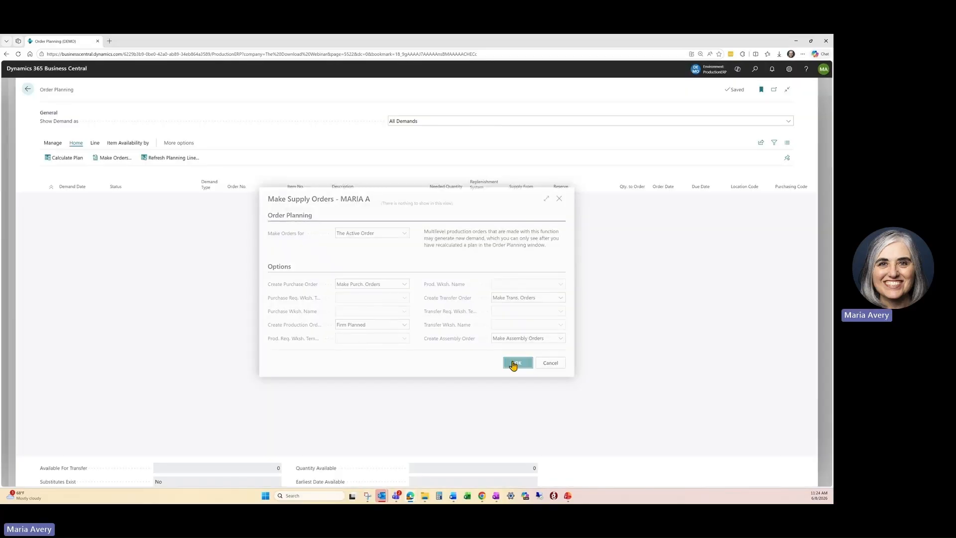
{"action": "left_click", "coordinate": [29, 92]}
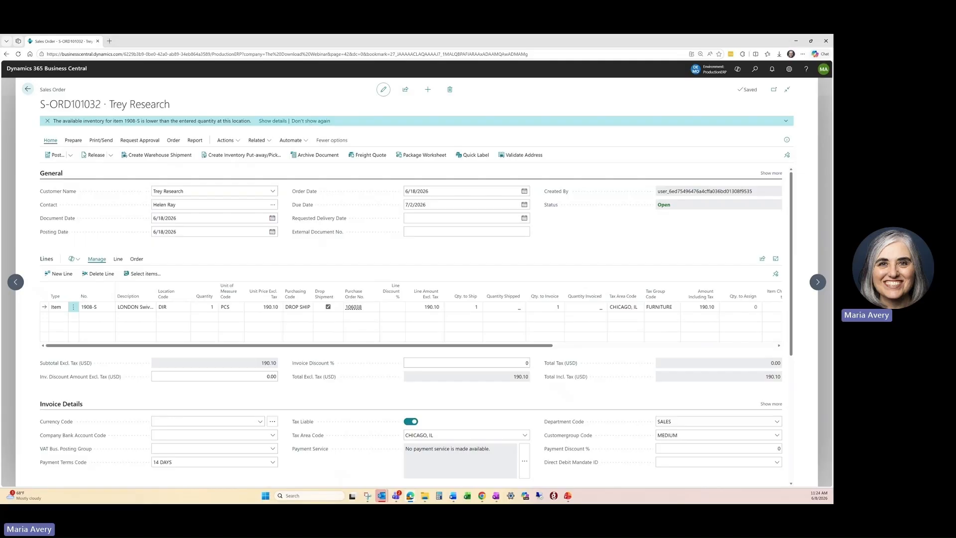
Create another sales order for customer Alpine Ski House and set its shipping location code to DIR
{"action": "left_click", "coordinate": [28, 89]}
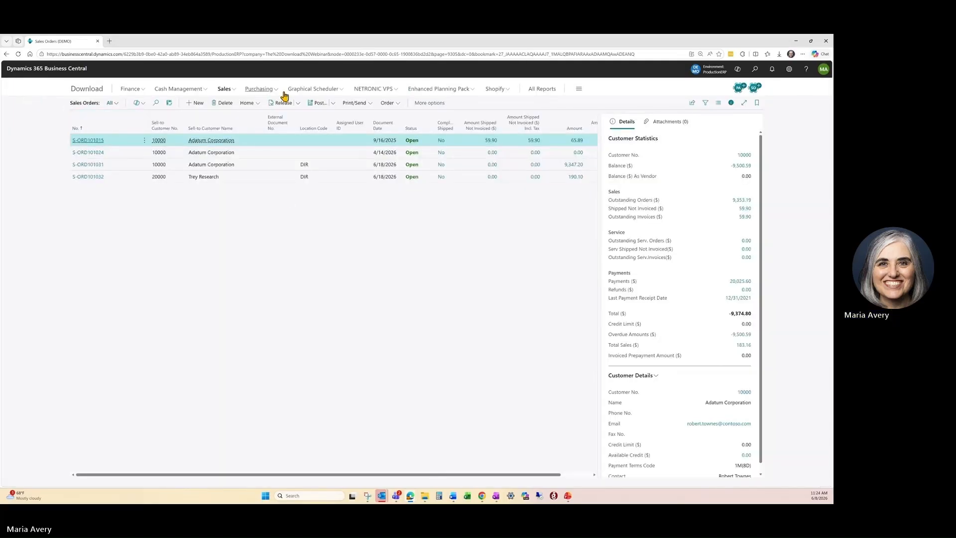
{"action": "left_click", "coordinate": [194, 106]}
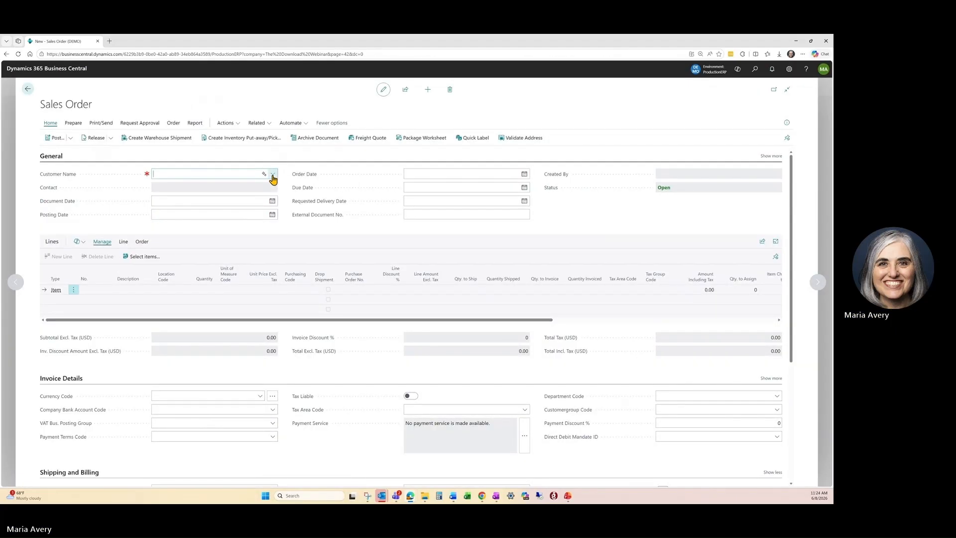
{"action": "left_click", "coordinate": [273, 174]}
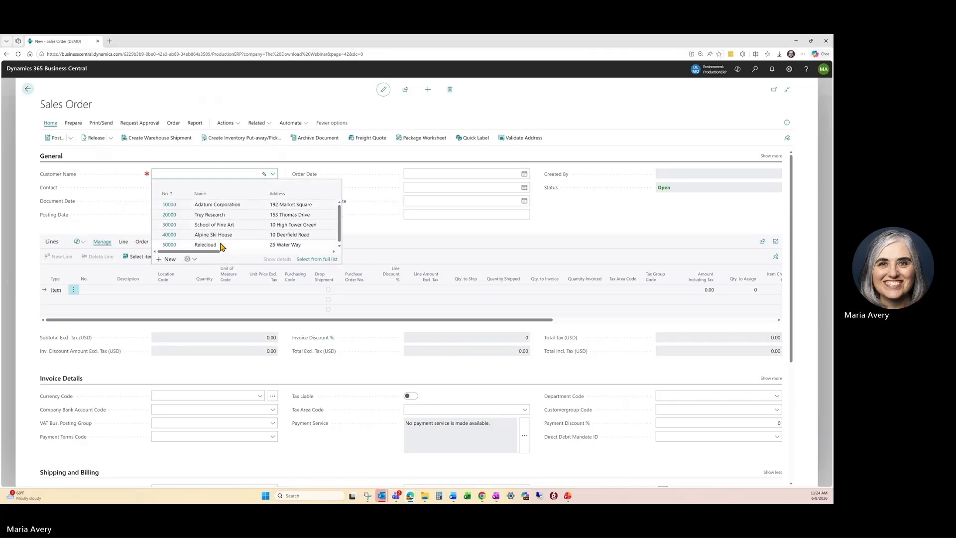
{"action": "left_click", "coordinate": [221, 237]}
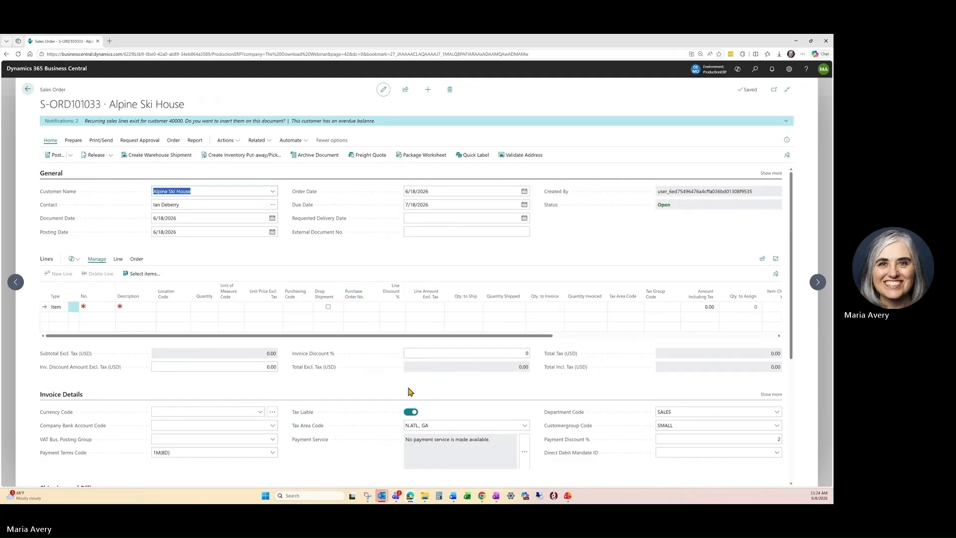
{"action": "scroll", "coordinate": [409, 392], "scroll_direction": "down", "scroll_amount": 2}
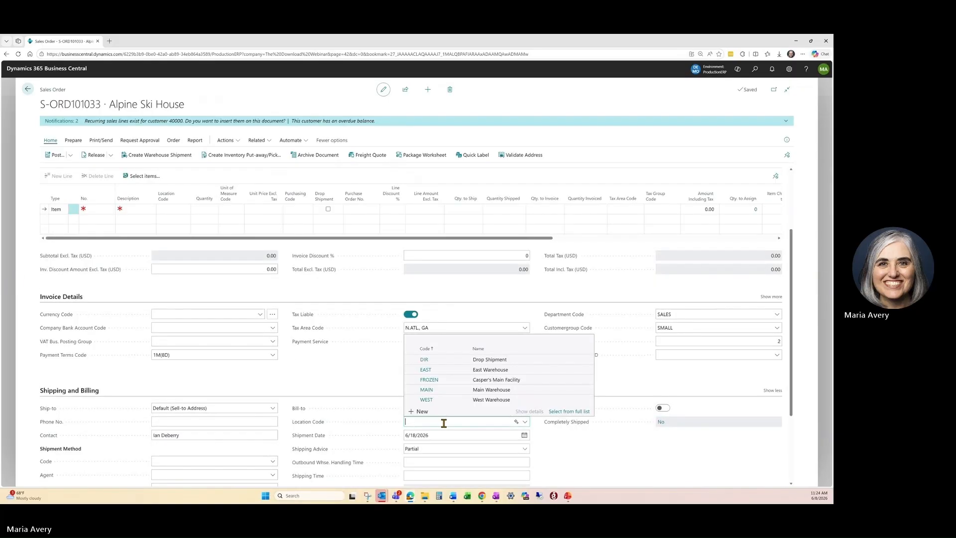
{"action": "type", "text": "dir"}
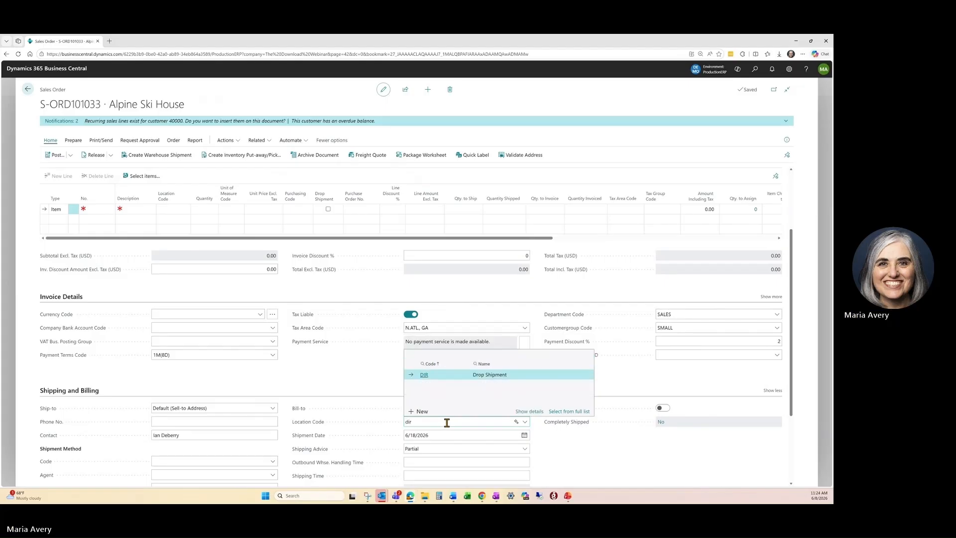
{"action": "left_click", "coordinate": [438, 378]}
Add two item lines to the Alpine Ski House order, both for item 1920-S, ANTWERP Conference Table
{"action": "left_click", "coordinate": [103, 209]}
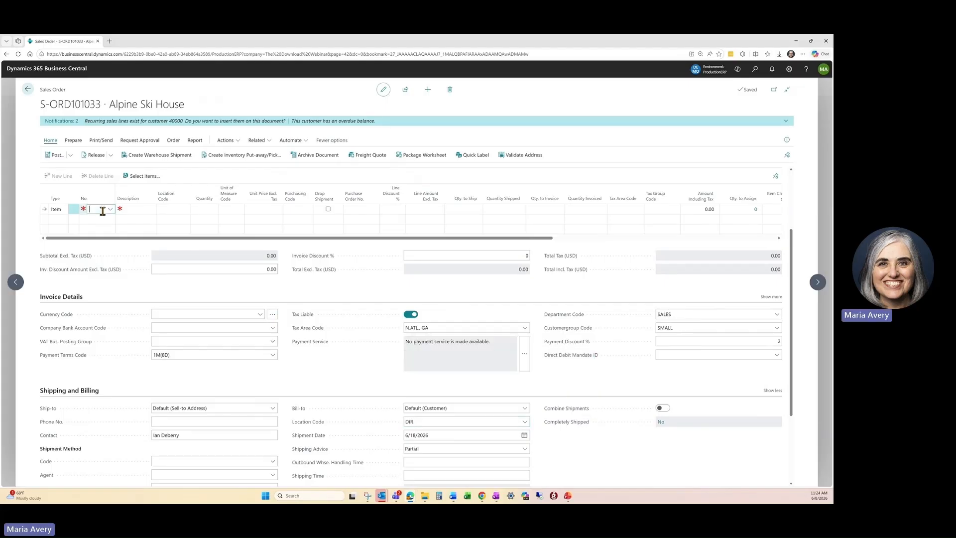
{"action": "scroll", "coordinate": [120, 279], "scroll_direction": "down", "scroll_amount": 1}
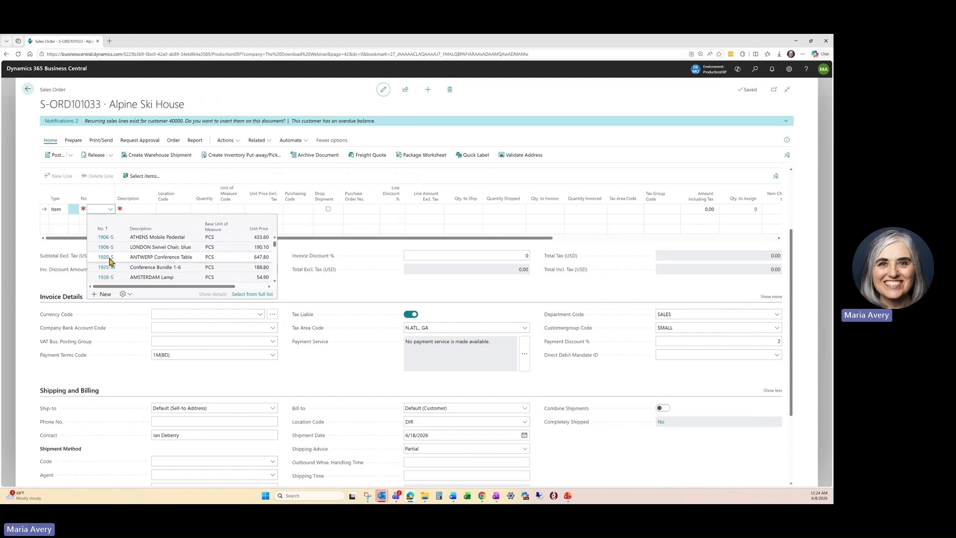
{"action": "left_click", "coordinate": [110, 258]}
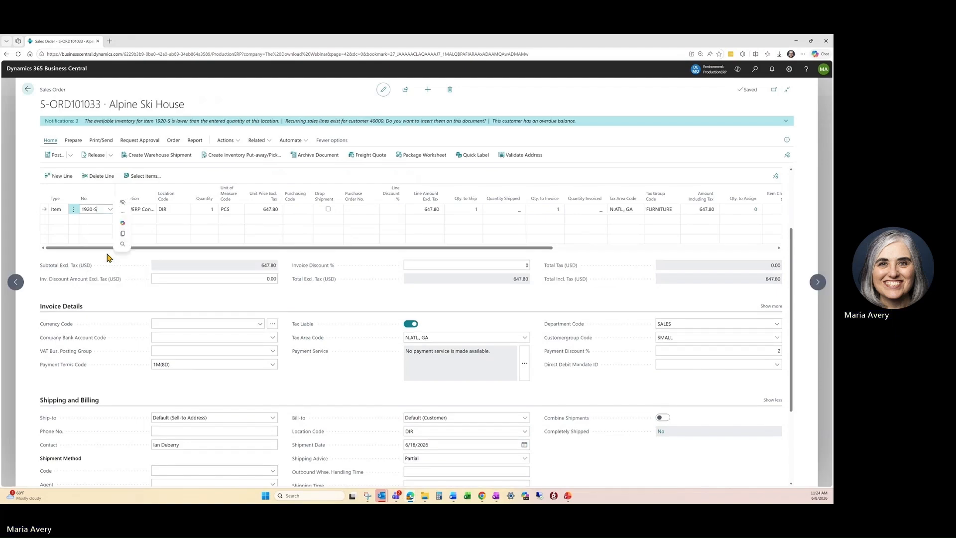
{"action": "left_click", "coordinate": [102, 219]}
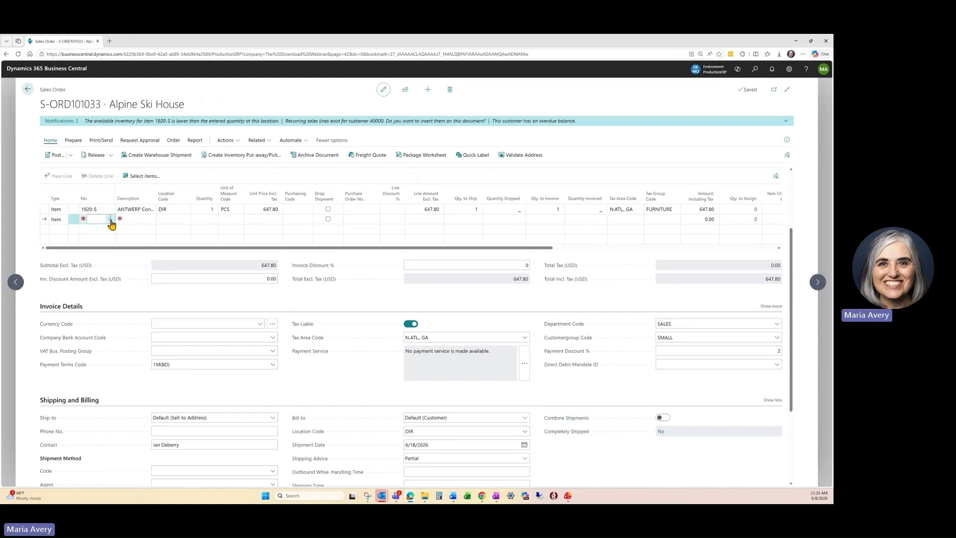
{"action": "left_click", "coordinate": [110, 220]}
{"action": "scroll", "coordinate": [124, 262], "scroll_direction": "down", "scroll_amount": 1}
{"action": "scroll", "coordinate": [124, 263], "scroll_direction": "up", "scroll_amount": 3}
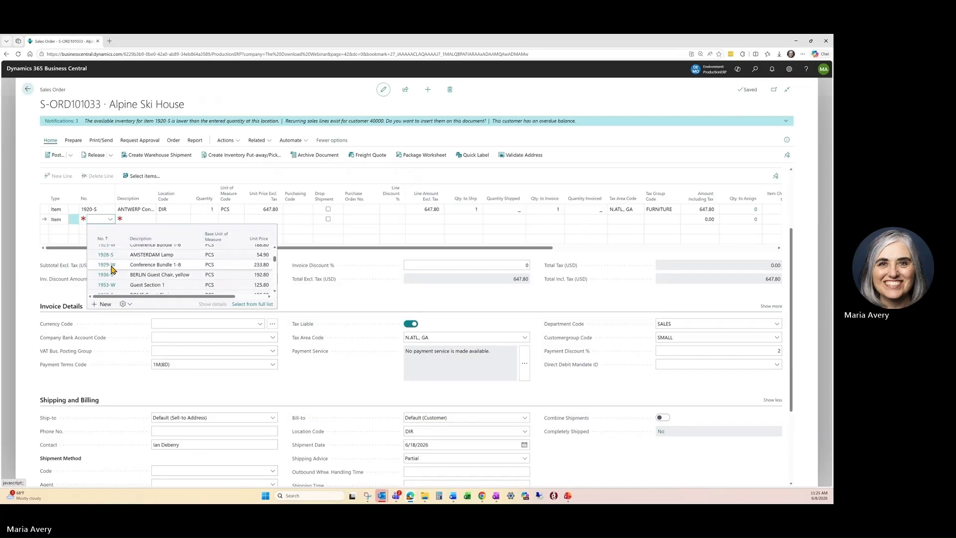
{"action": "scroll", "coordinate": [111, 277], "scroll_direction": "up", "scroll_amount": 1}
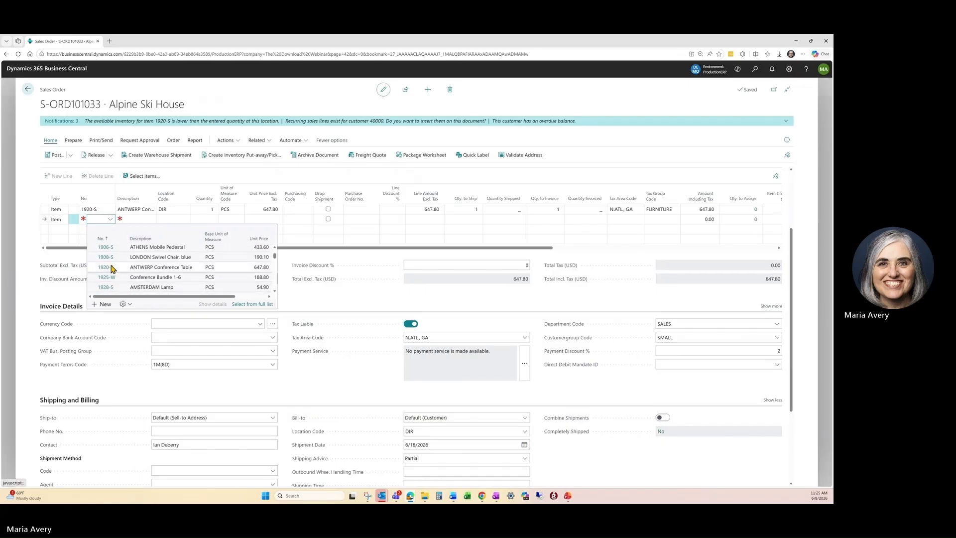
{"action": "left_click", "coordinate": [111, 268]}
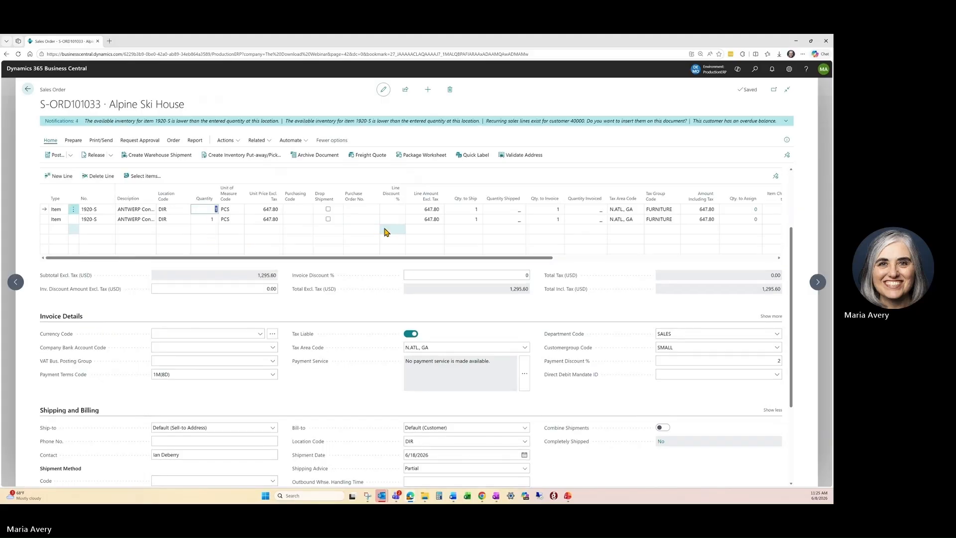
Set the quantities of the two 1920-S lines to 8 on the first and 20 on the second
{"action": "key", "text": "Down"}
{"action": "type", "text": "20"}
{"action": "key", "text": "Tab"}
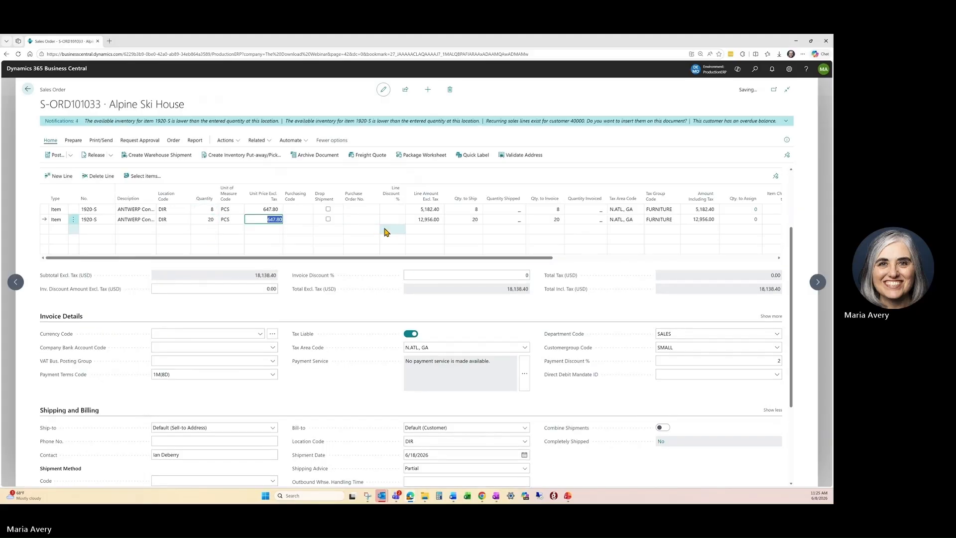
Assign the DROP SHIP purchasing code to both 1920-S lines of the Alpine Ski House sales order
{"action": "left_click", "coordinate": [298, 211]}
{"action": "type", "text": "d"}
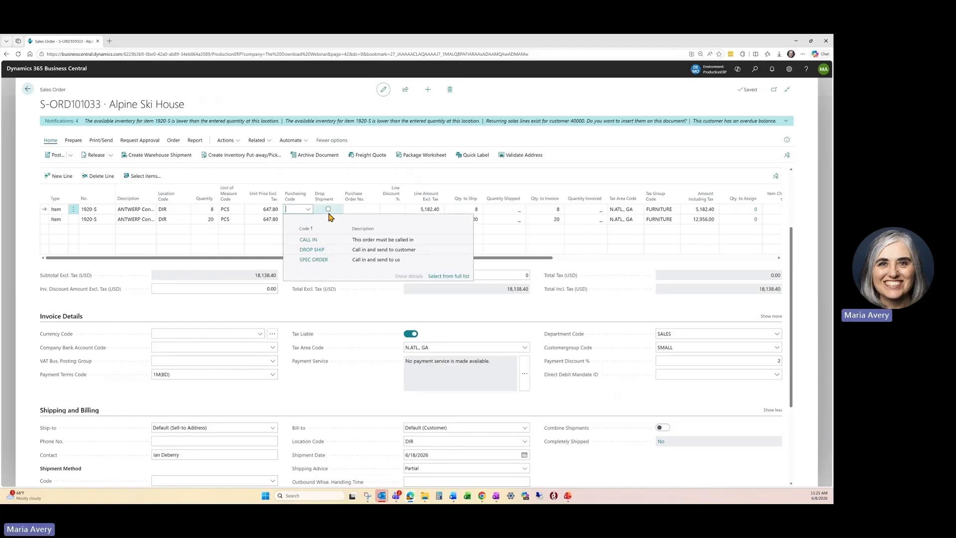
{"action": "type", "text": "r"}
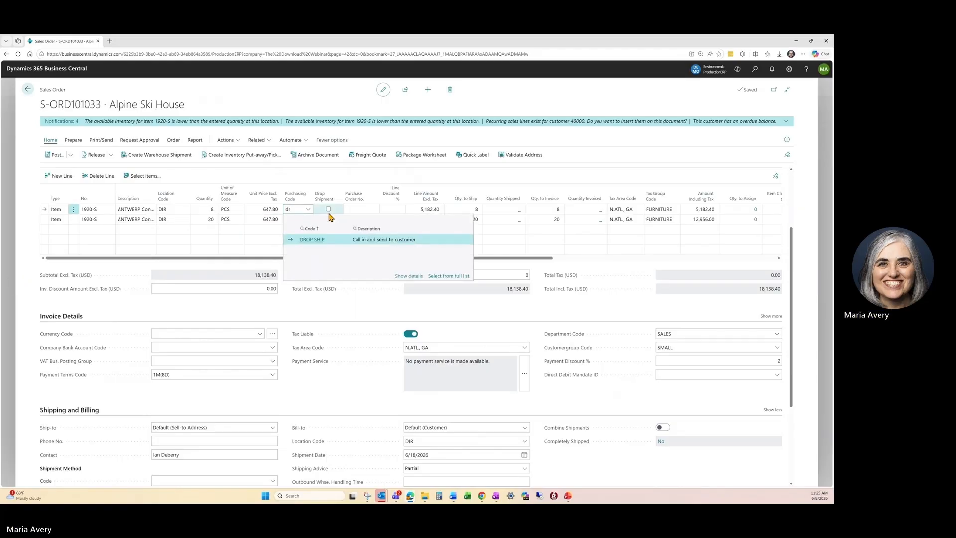
{"action": "left_click", "coordinate": [323, 240]}
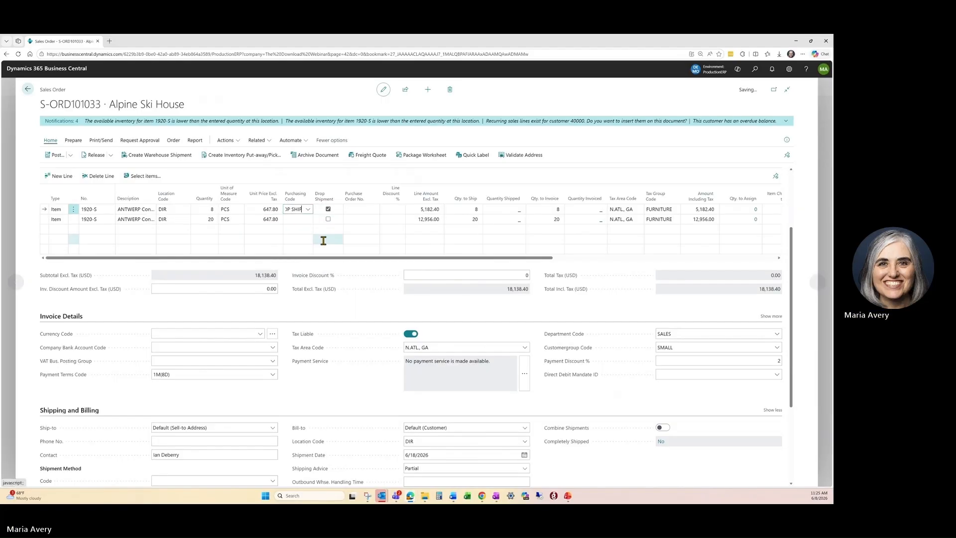
{"action": "left_click", "coordinate": [296, 219]}
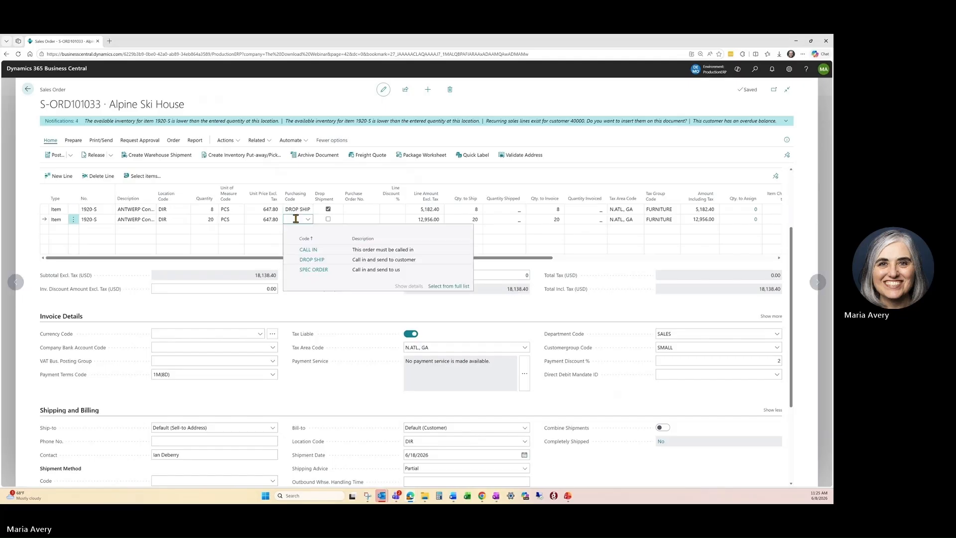
{"action": "left_click", "coordinate": [306, 259]}
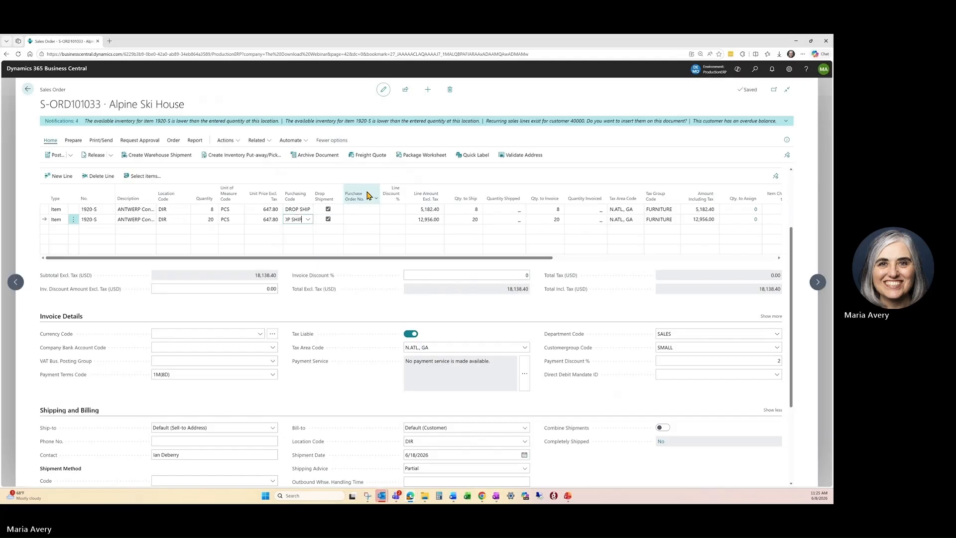
Open the Planning Worksheets page and get the drop shipment sales orders into the DEFAULT worksheet, without any filters
{"action": "scroll", "coordinate": [362, 199], "scroll_direction": "up", "scroll_amount": 2}
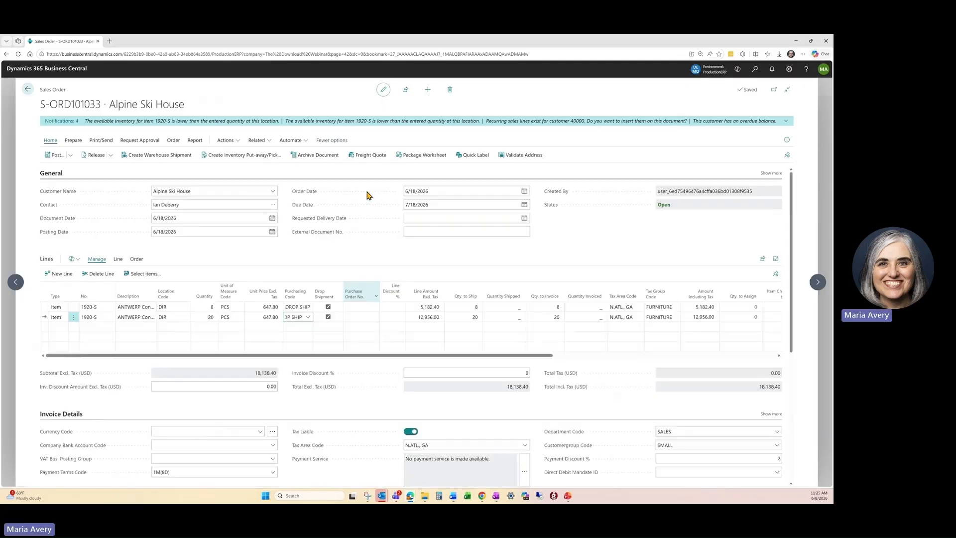
{"action": "left_click", "coordinate": [755, 69]}
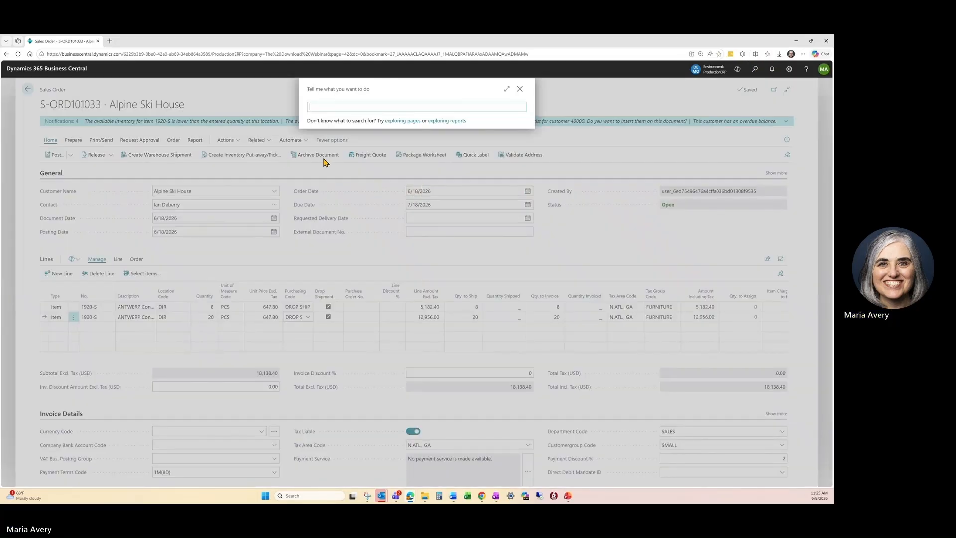
{"action": "type", "text": "plann"}
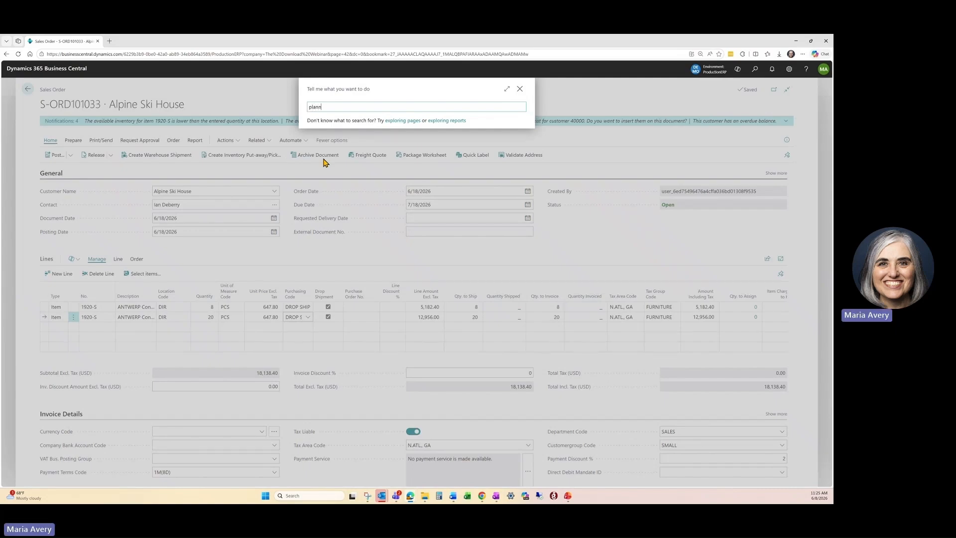
{"action": "type", "text": " wor"}
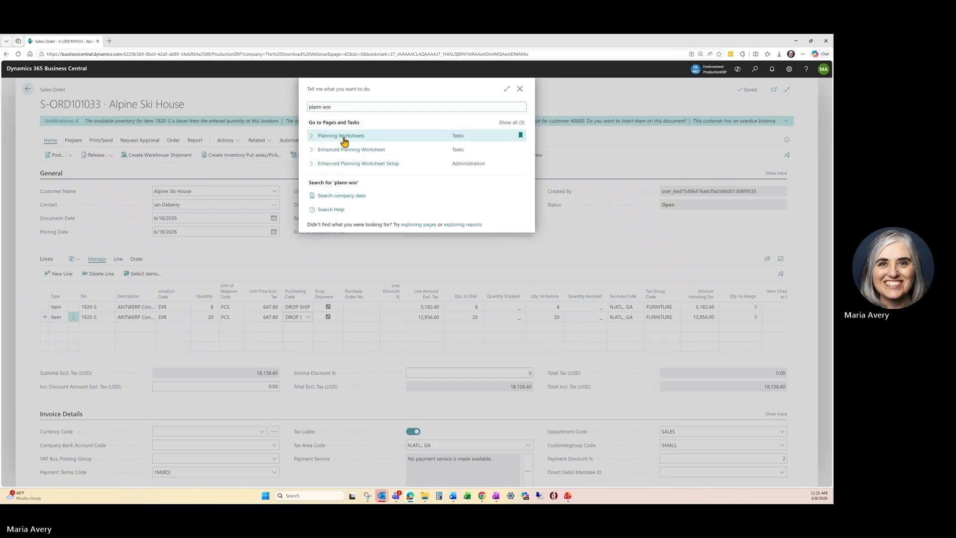
{"action": "left_click", "coordinate": [344, 142]}
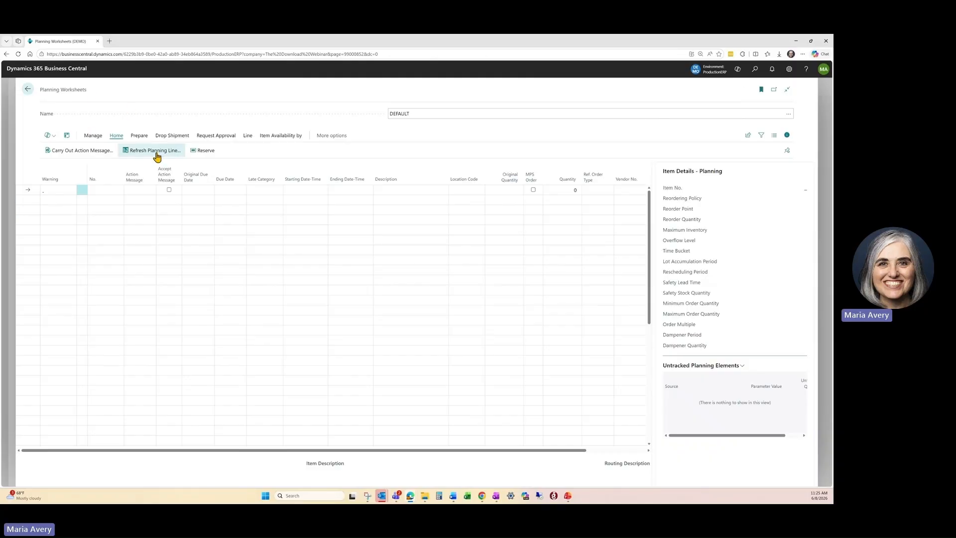
{"action": "left_click", "coordinate": [172, 140]}
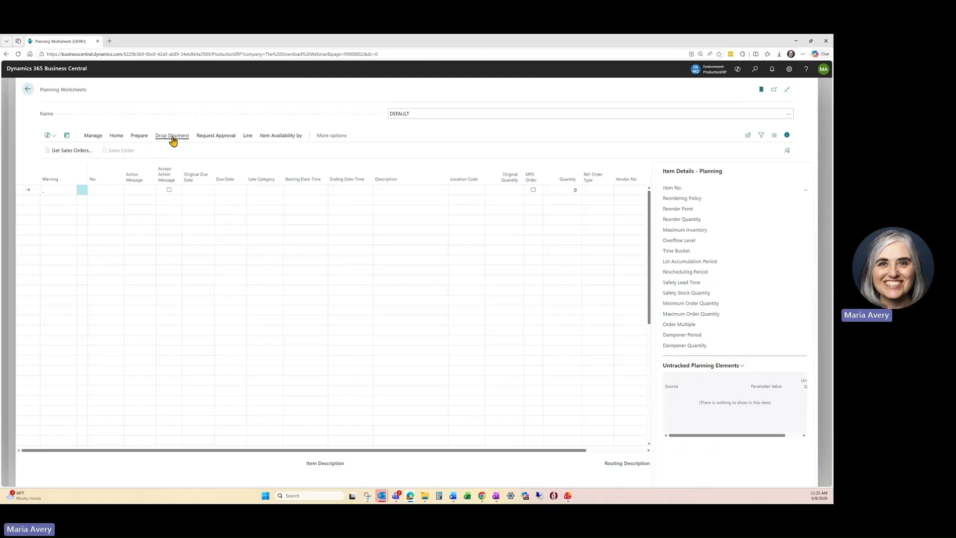
{"action": "left_click", "coordinate": [70, 152]}
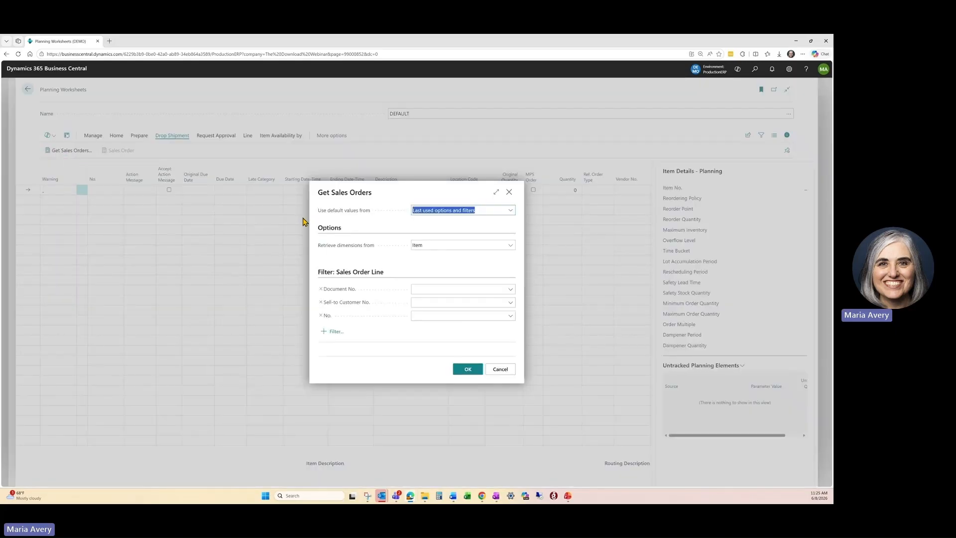
{"action": "left_click", "coordinate": [467, 371]}
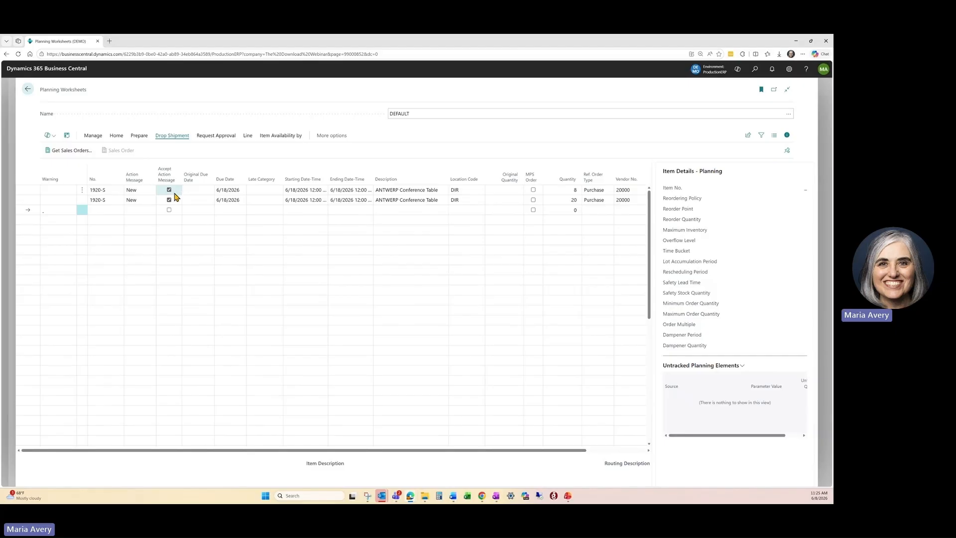
Carry out the action messages for both planning lines with Make Purch. Orders, and return to the Alpine Ski House sales order
{"action": "left_click_drag", "start_coordinate": [269, 451], "coordinate": [210, 451]}
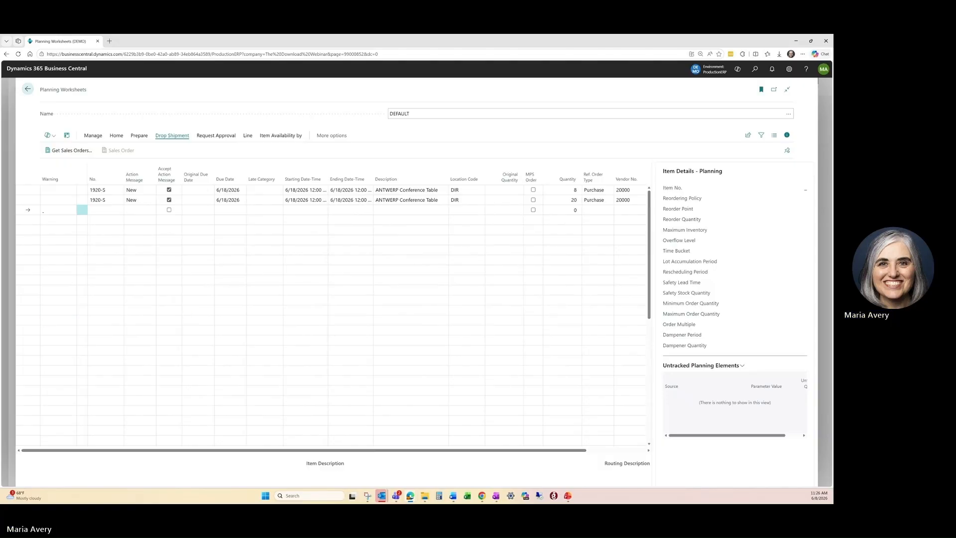
{"action": "left_click", "coordinate": [117, 136]}
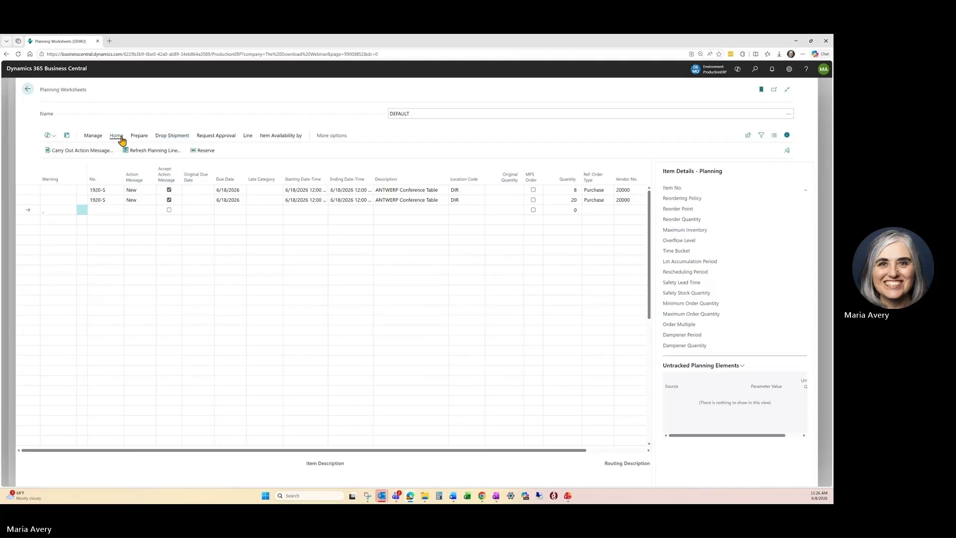
{"action": "left_click", "coordinate": [90, 152]}
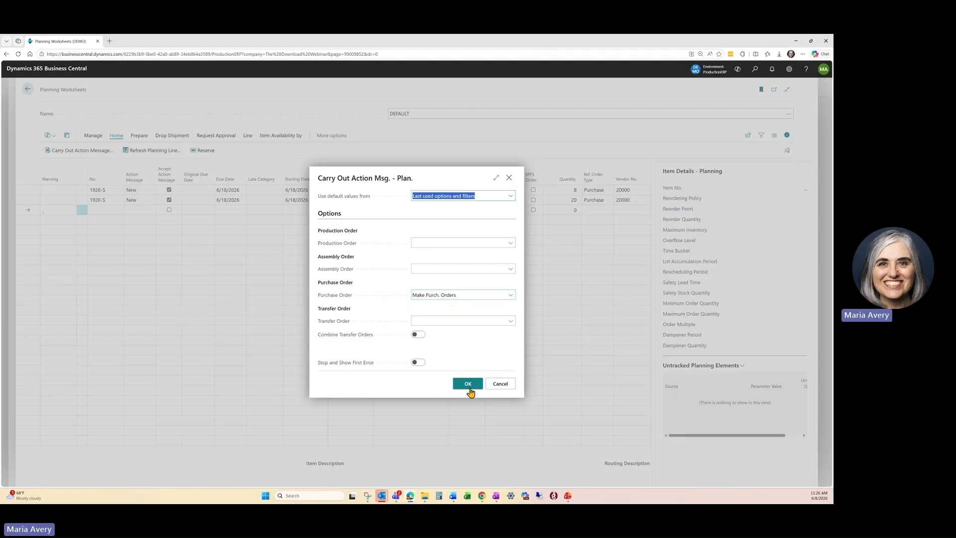
{"action": "left_click", "coordinate": [468, 385]}
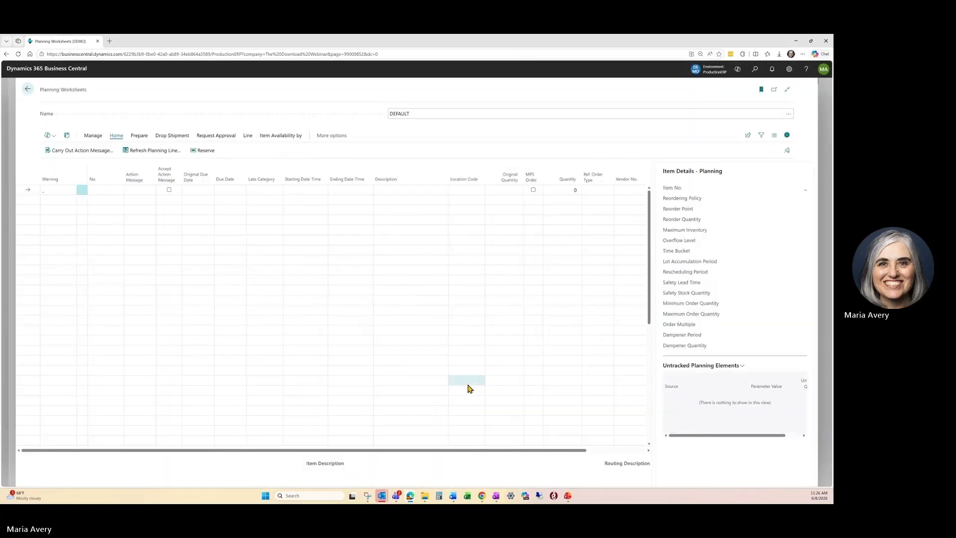
{"action": "left_click", "coordinate": [28, 88]}
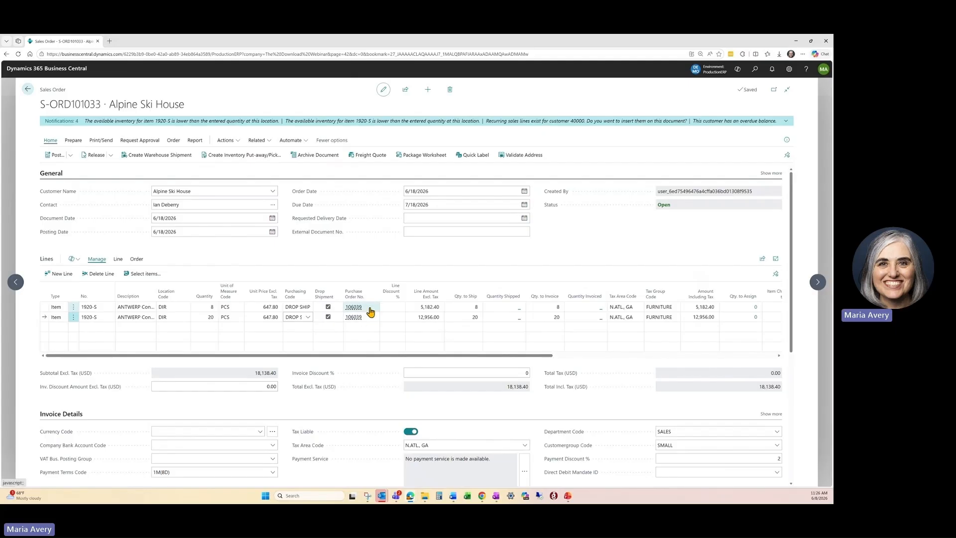
Leave the sales order and show the list of purchase orders
{"action": "left_click", "coordinate": [28, 92]}
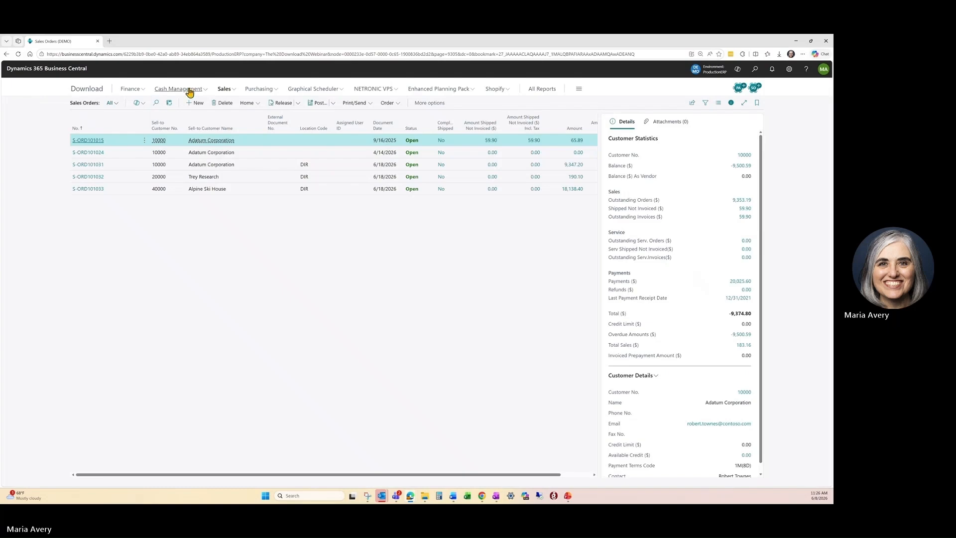
{"action": "left_click", "coordinate": [256, 92]}
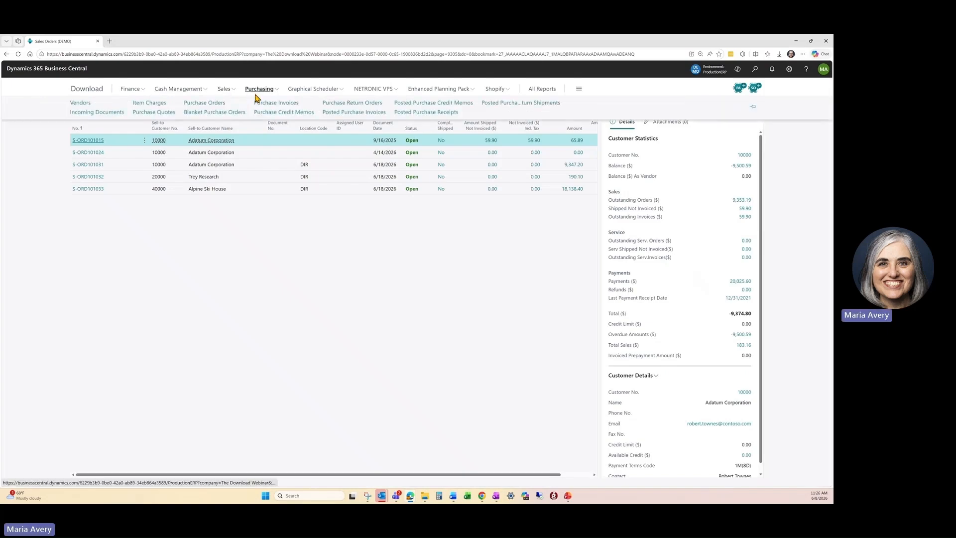
{"action": "left_click", "coordinate": [217, 106]}
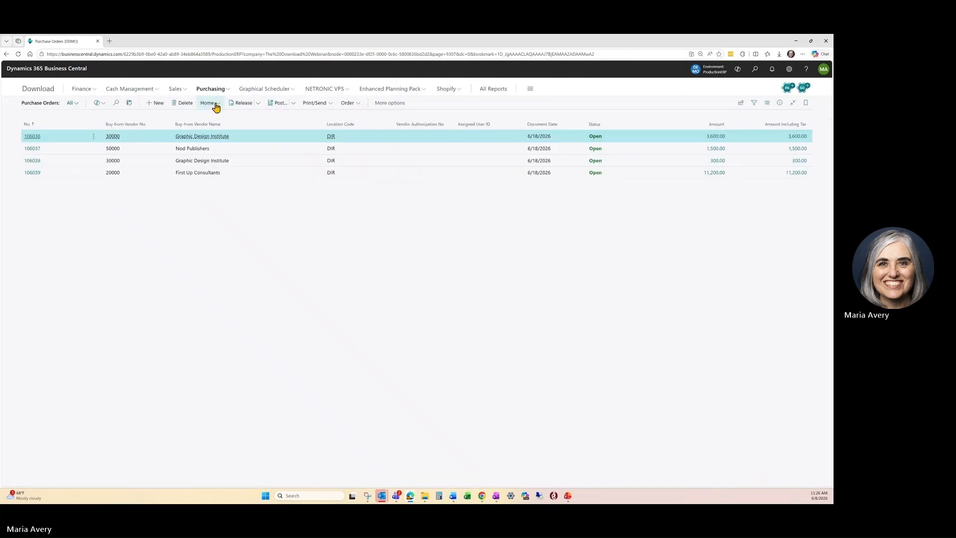